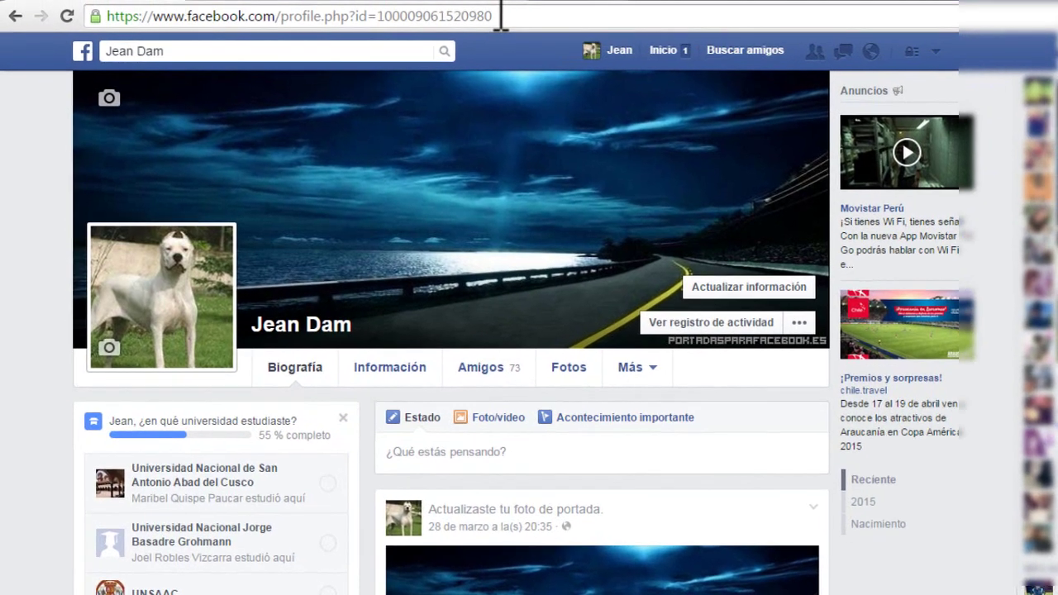
left_click_drag(468, 7, 281, 8)
left_click(602, 45)
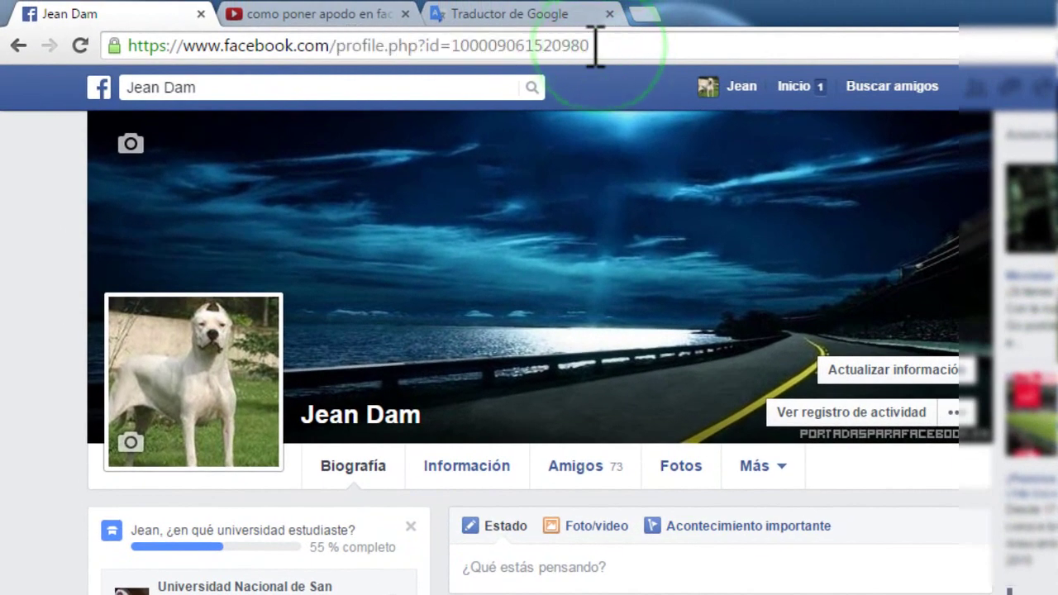
left_click_drag(587, 45, 340, 45)
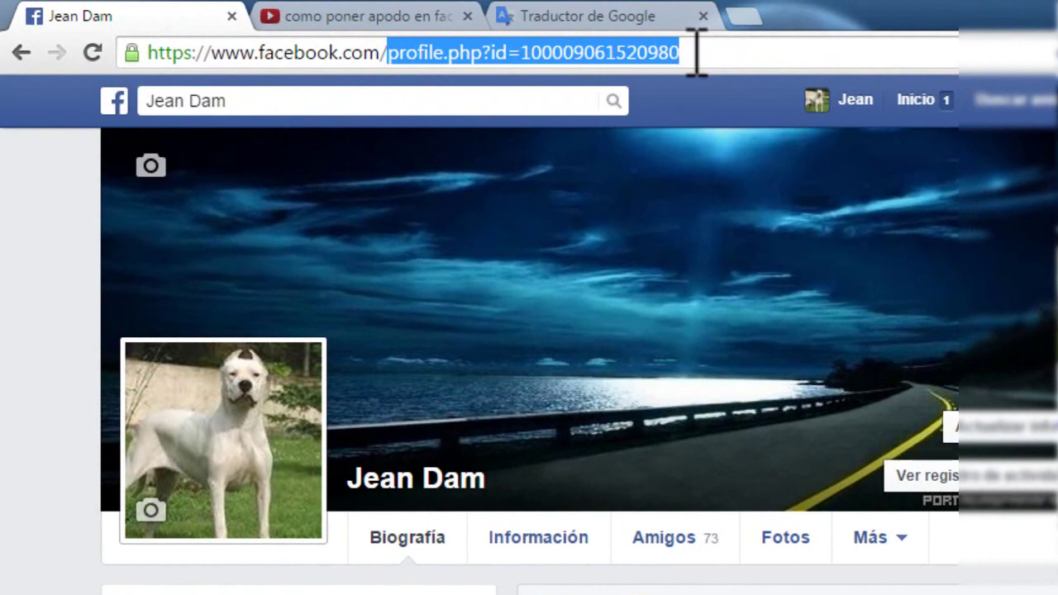
left_click(697, 52)
left_click(689, 52)
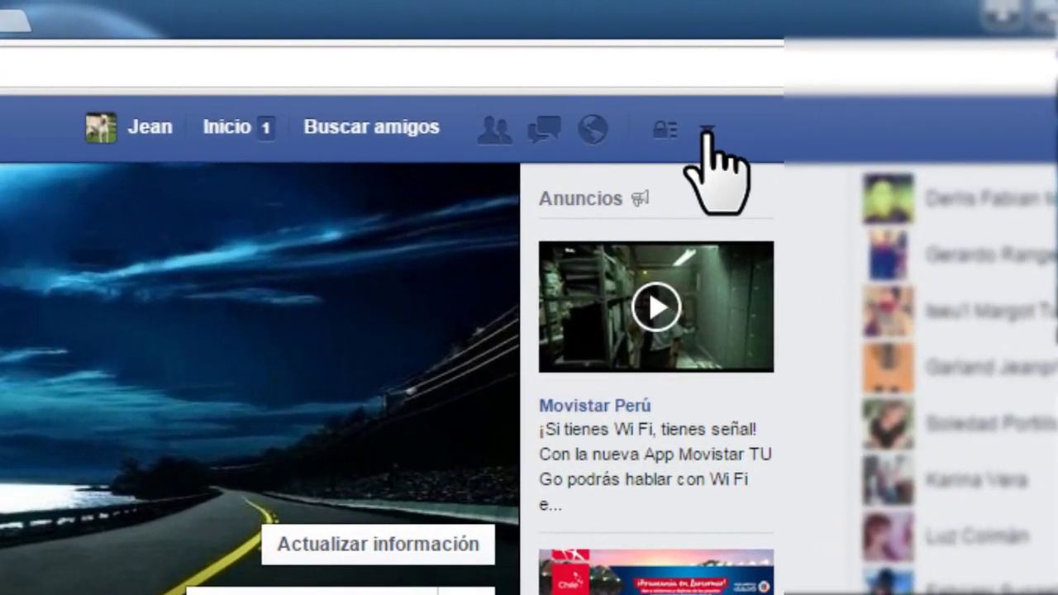
Step: Go to Configuración from the account menu and edit the Nombre row
left_click(705, 132)
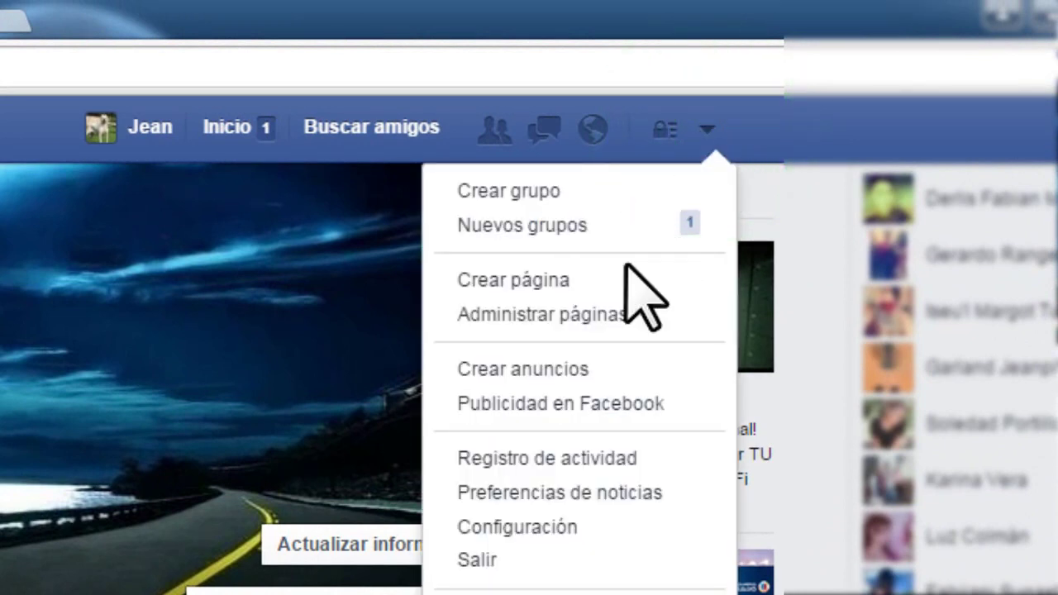
left_click(539, 527)
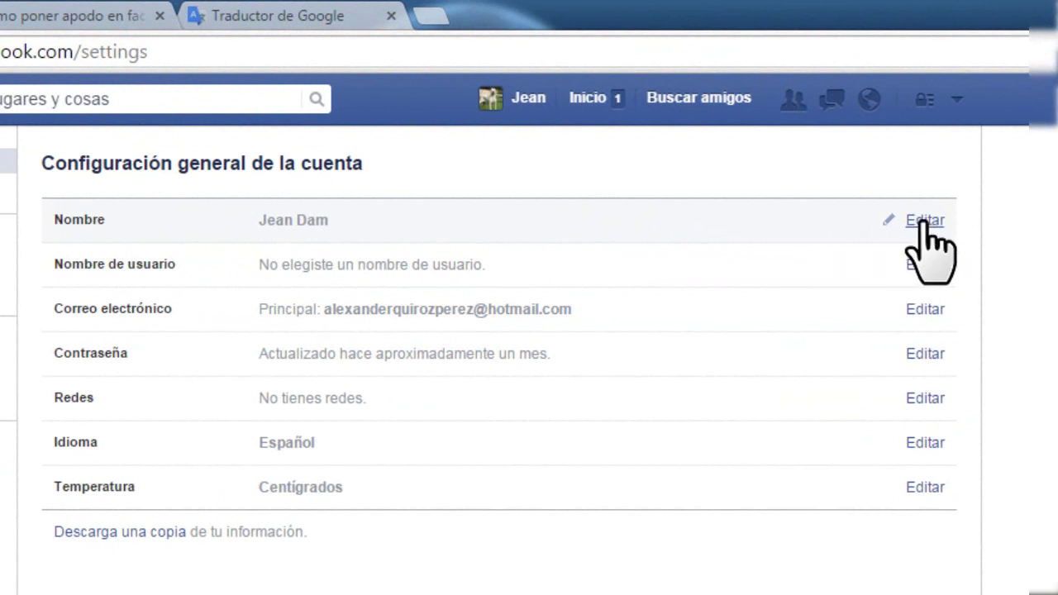
left_click(924, 221)
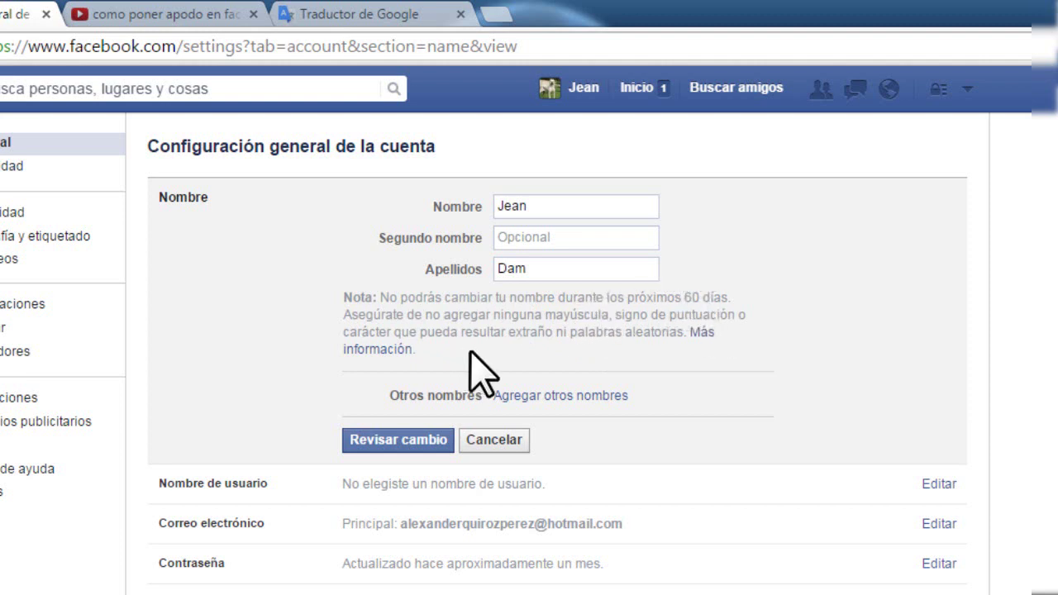
Step: Replace the first name, add a middle name and retype the two surnames in the name form
left_click(546, 206)
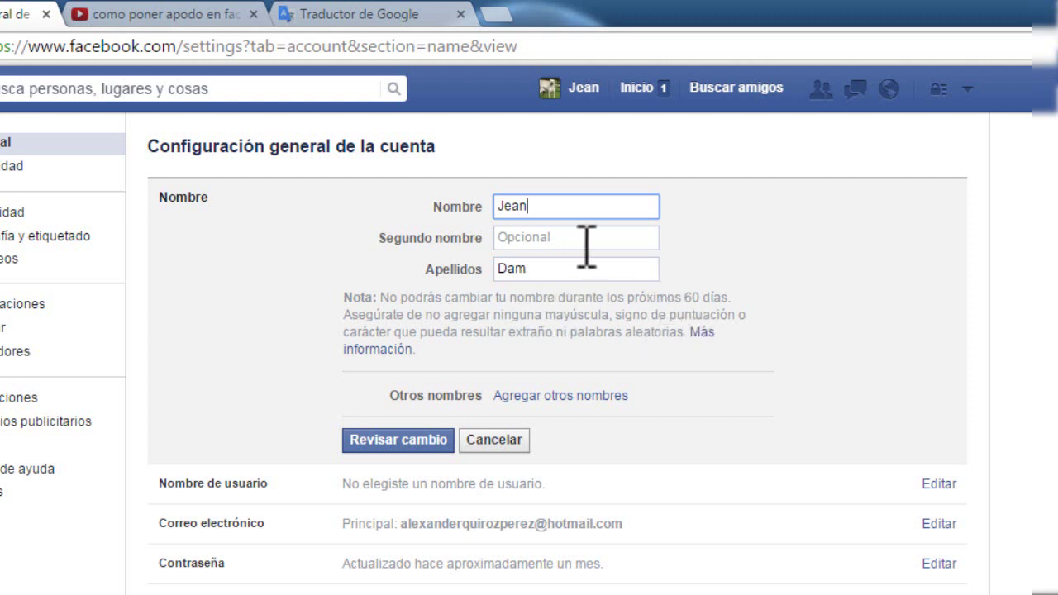
left_click_drag(539, 207, 499, 207)
left_click(539, 240)
type("Mark")
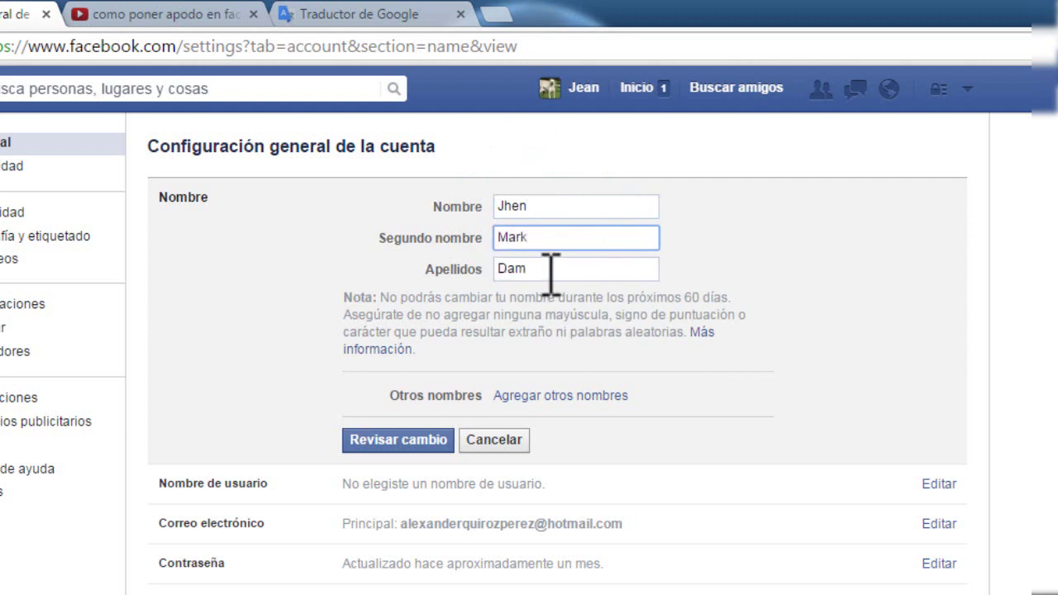
left_click_drag(545, 269, 504, 273)
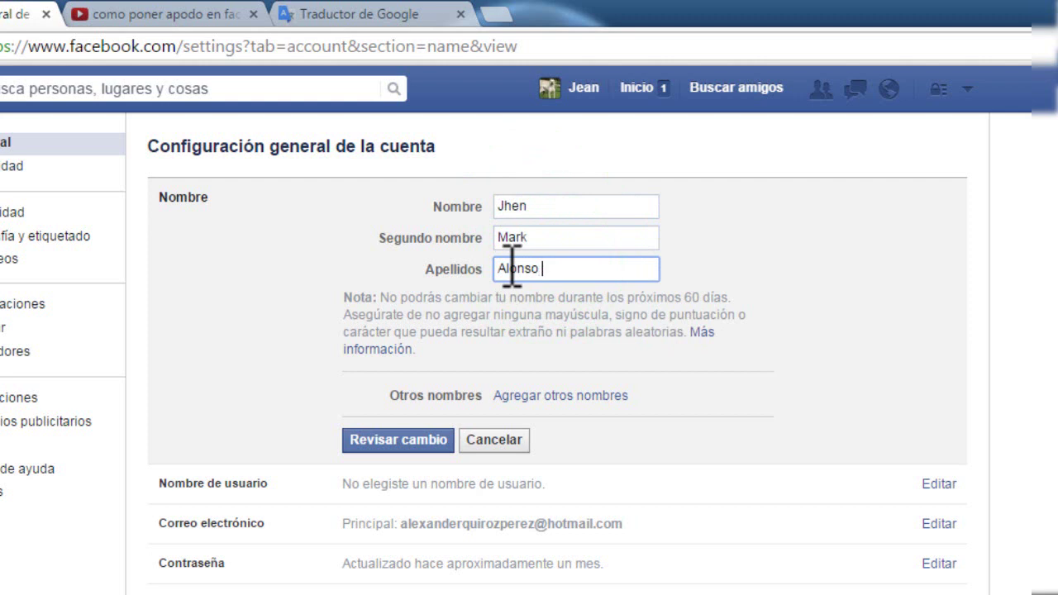
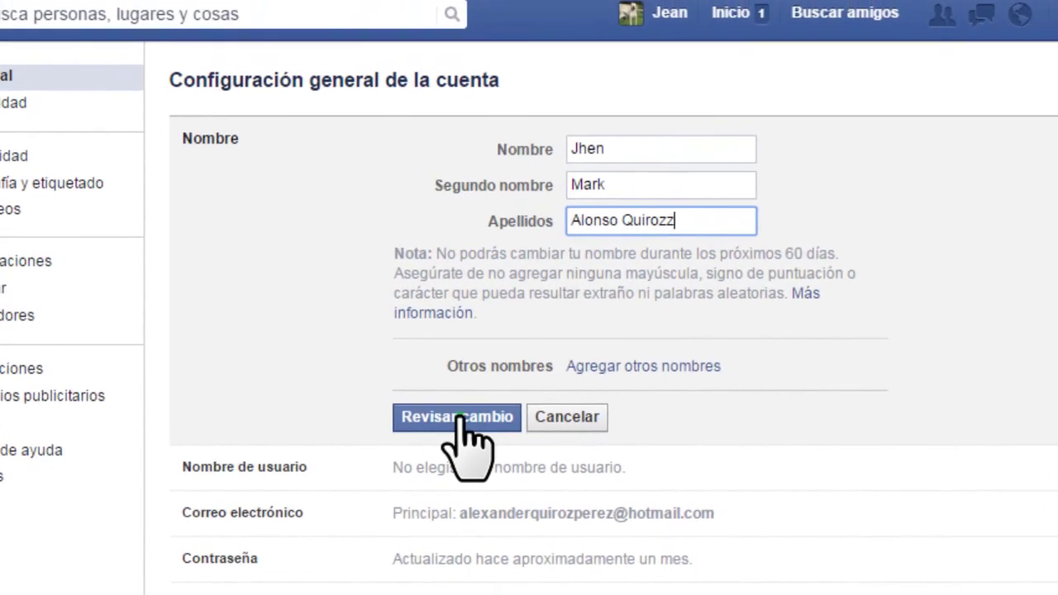
Step: Review the new name, confirm it with the account password, save it and return to the profile
left_click(460, 417)
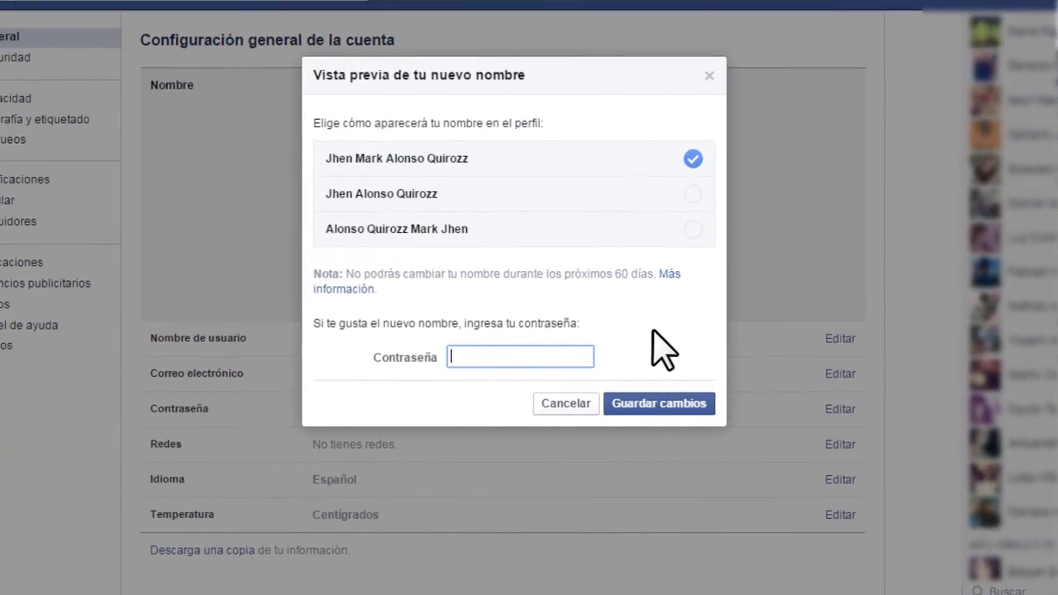
type("••••••")
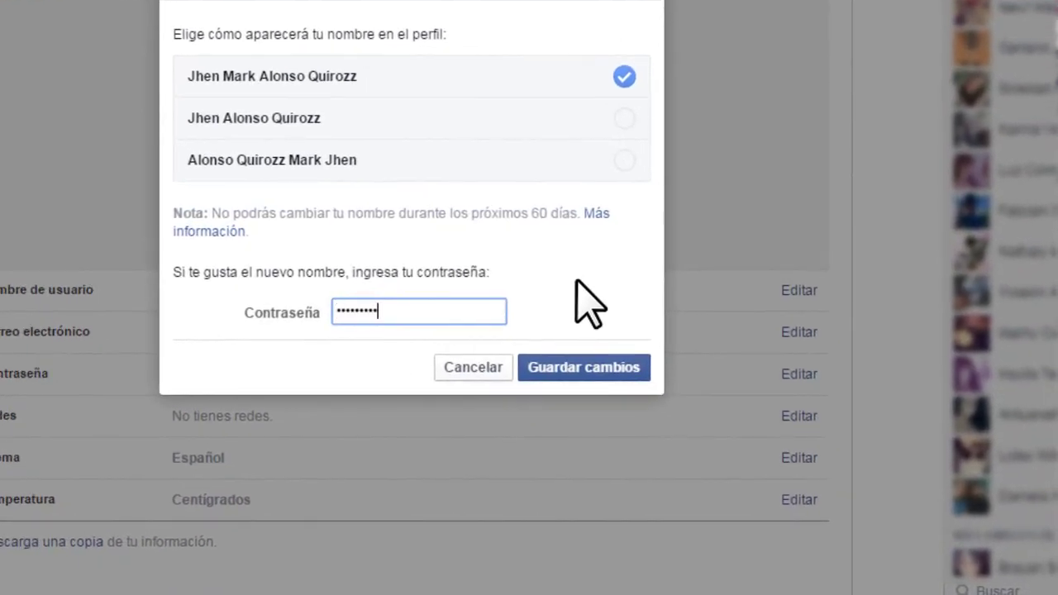
type("•••••••")
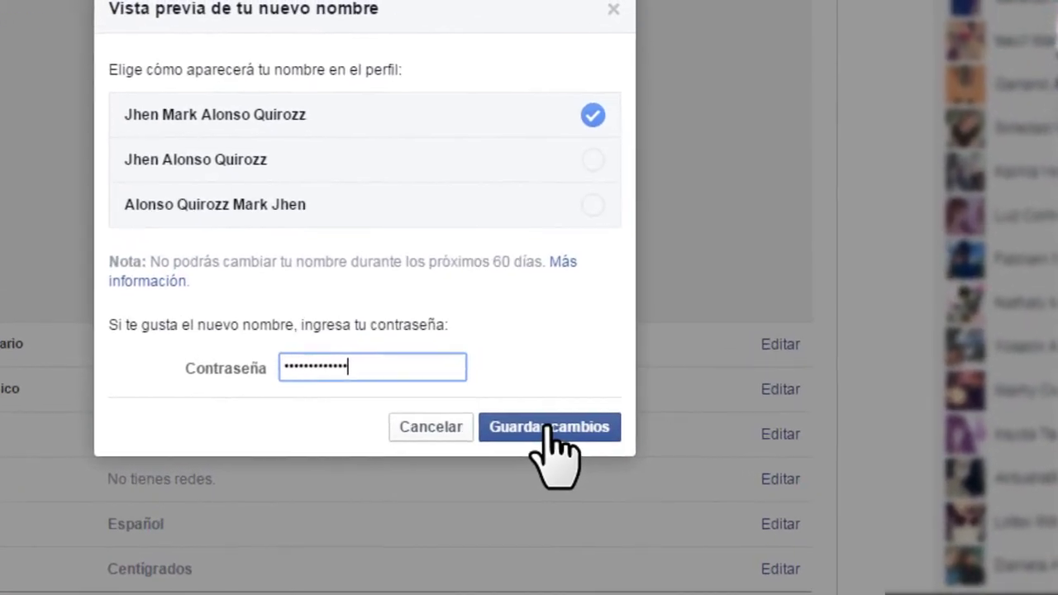
left_click(548, 428)
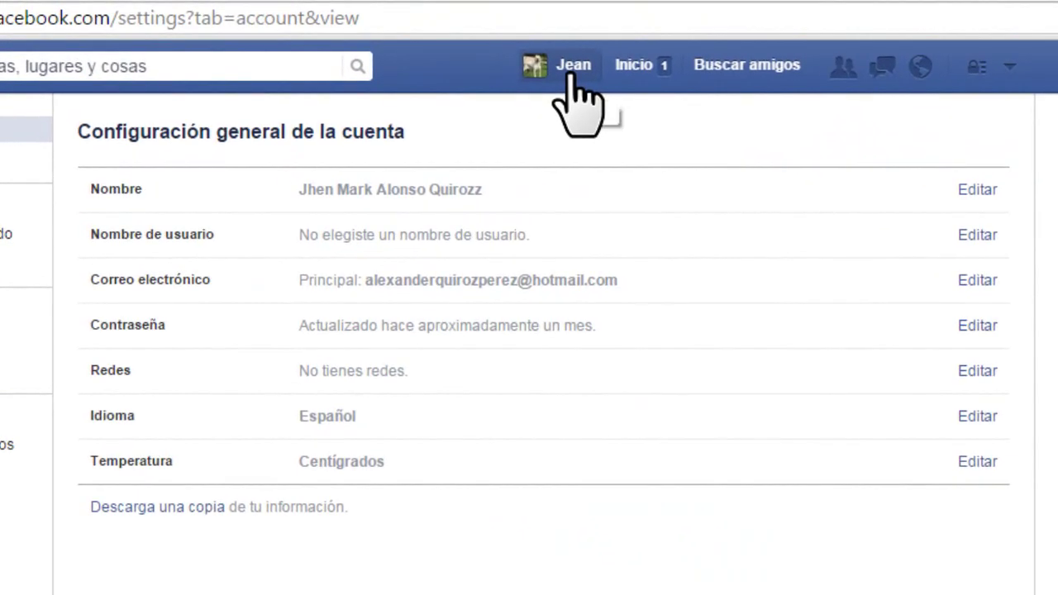
left_click(572, 70)
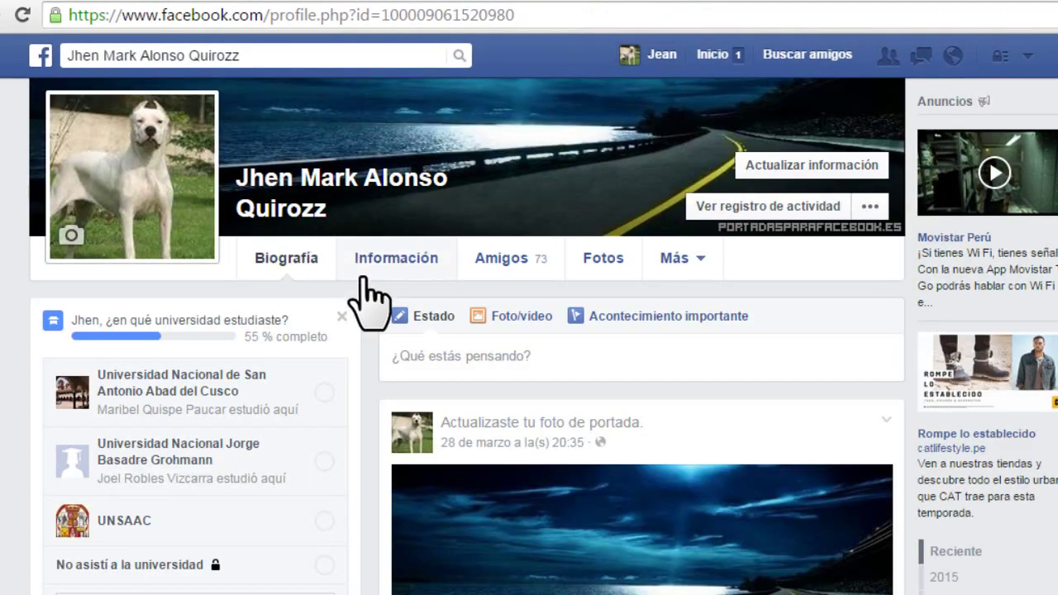
Step: Show the Información sobre ti section under the profile's Información tab
scroll(345, 372, "up", 2)
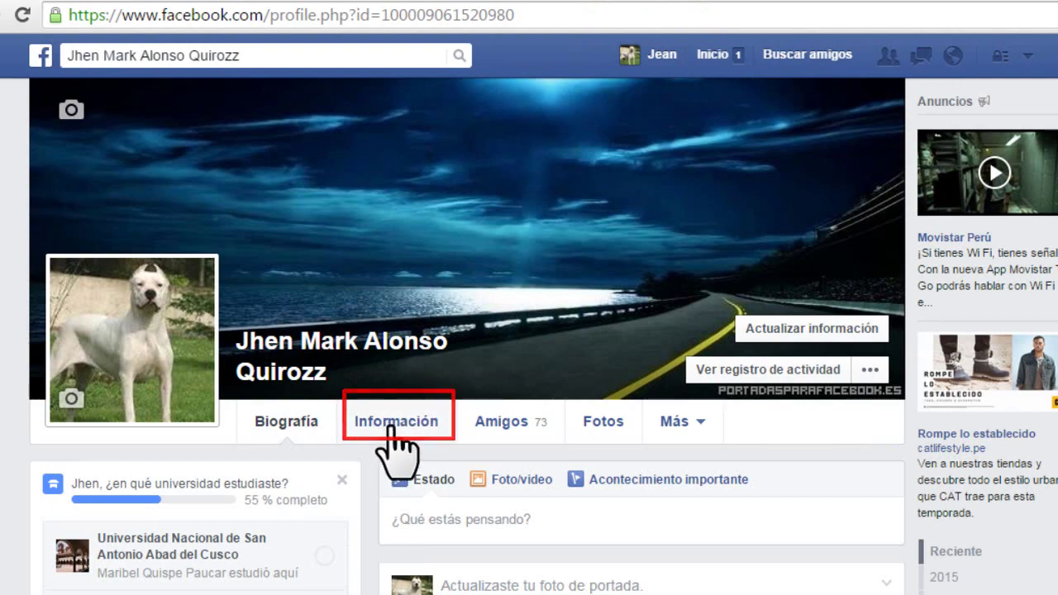
left_click(391, 423)
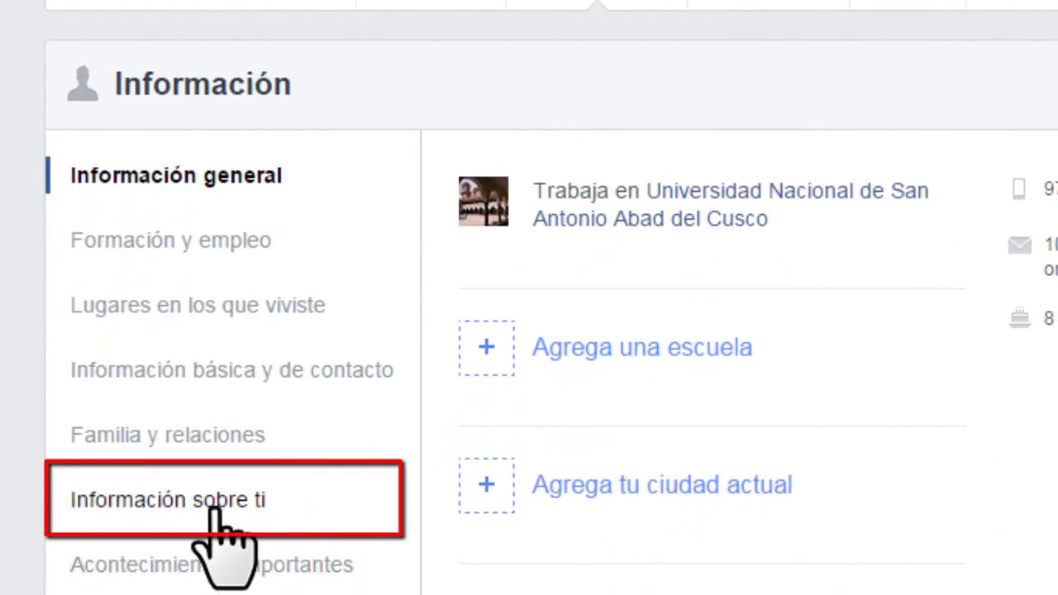
left_click(217, 506)
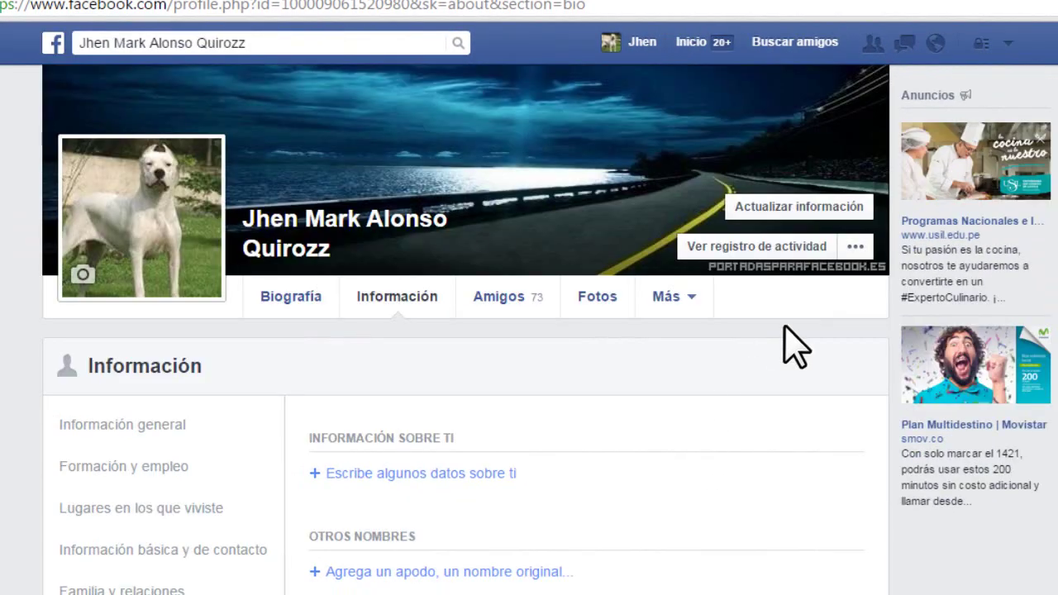
left_click(1009, 42)
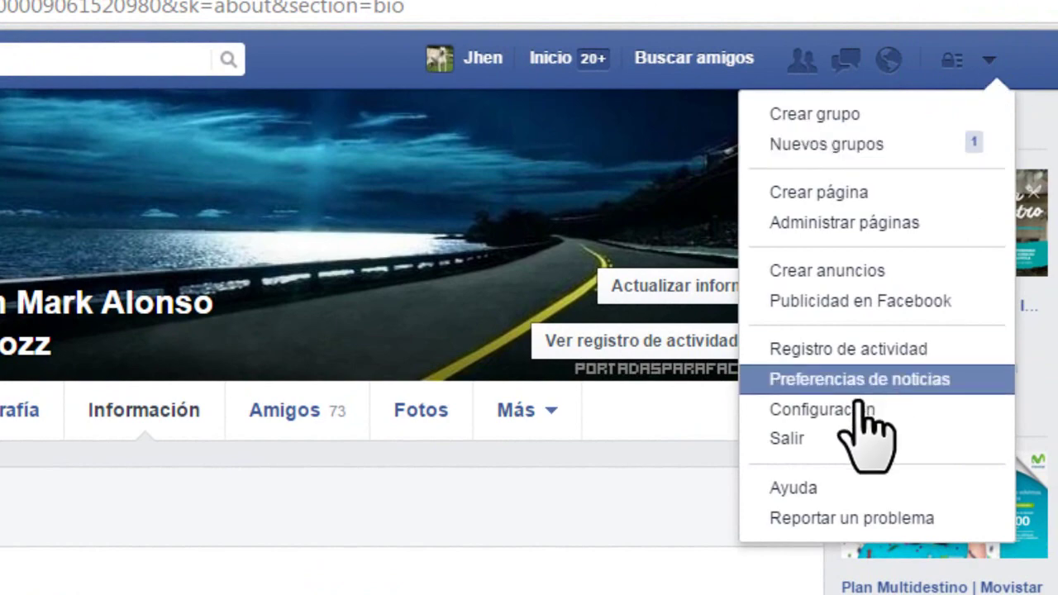
left_click(856, 382)
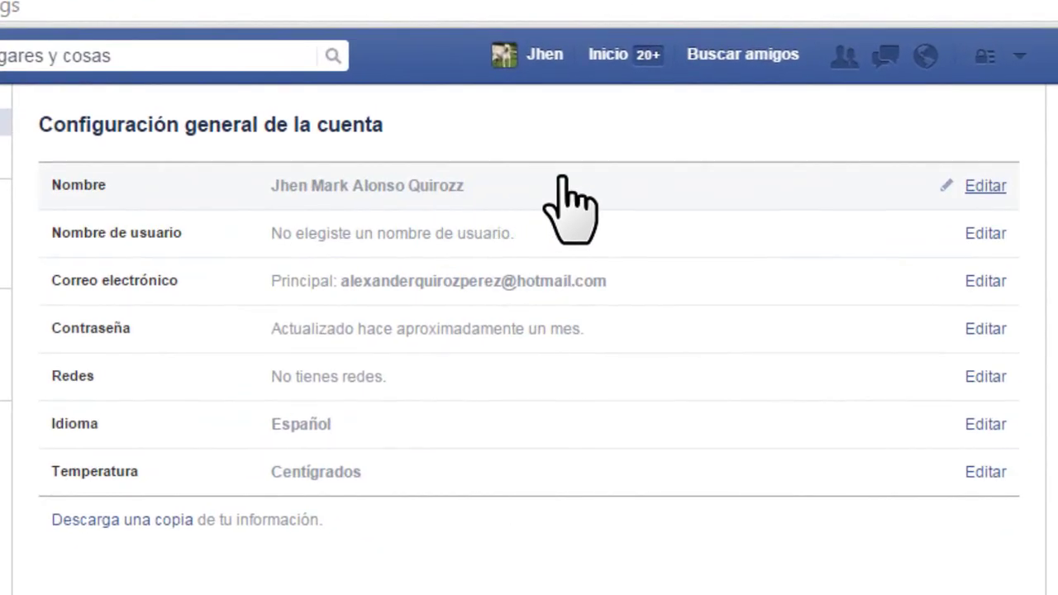
left_click(983, 187)
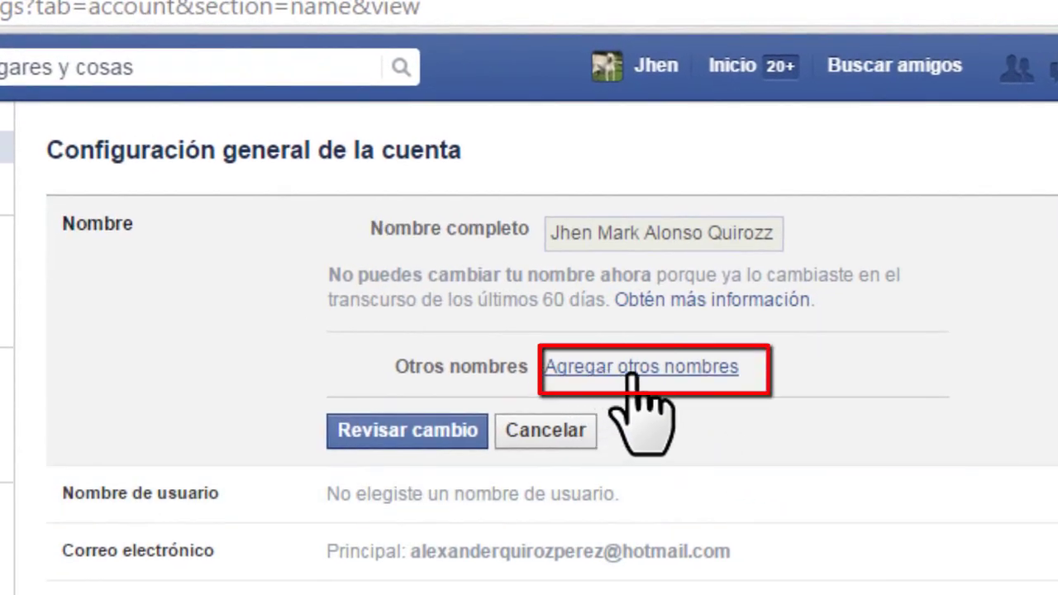
left_click(638, 370)
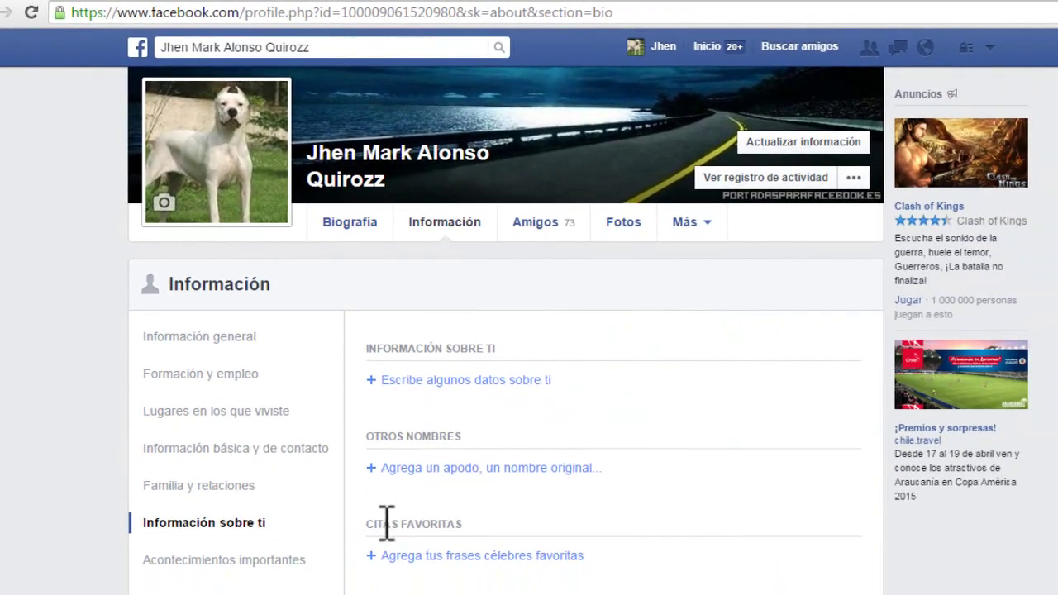
Step: Add a nickname of type Apodo, set to show at the top of the profile, and save it
scroll(390, 480, "down", 1)
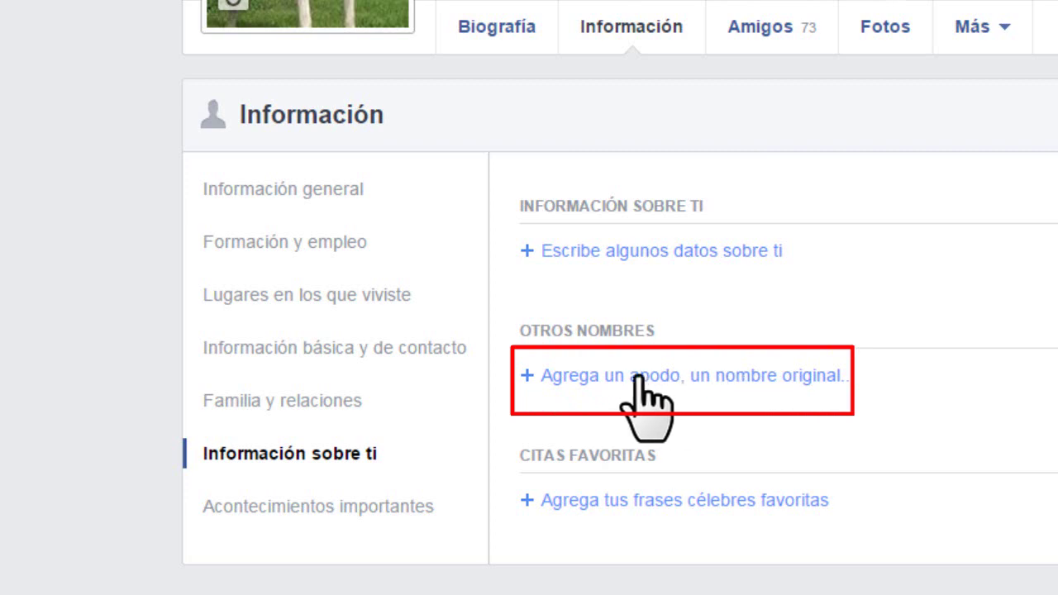
left_click(629, 377)
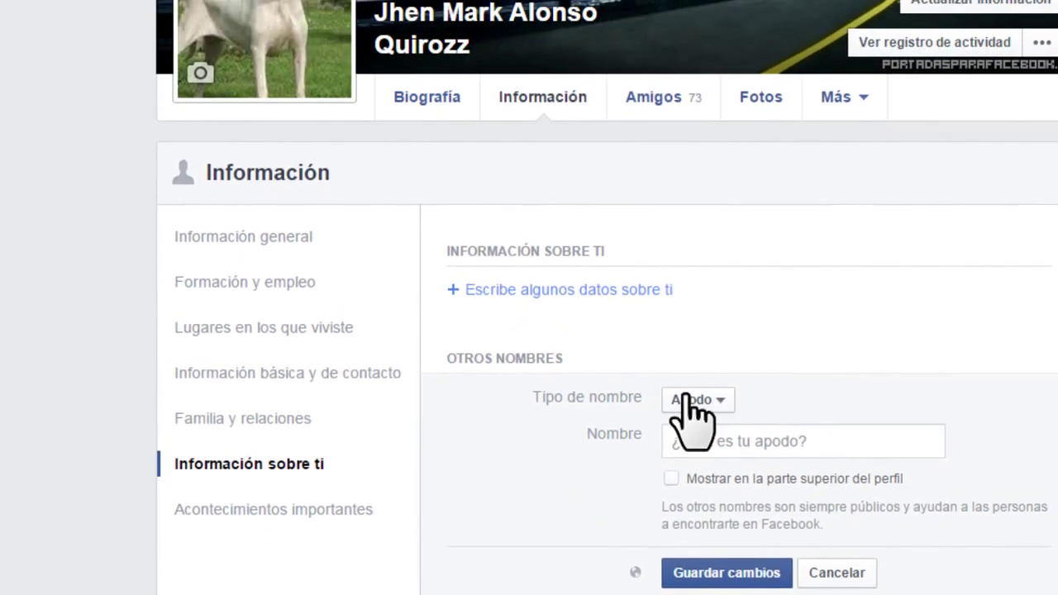
left_click(691, 440)
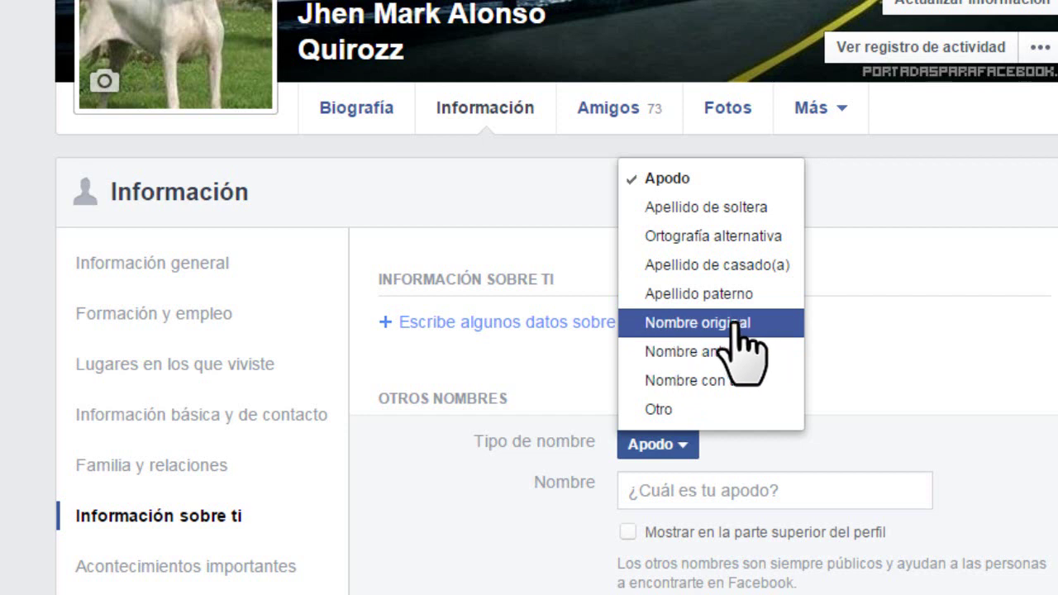
left_click(824, 331)
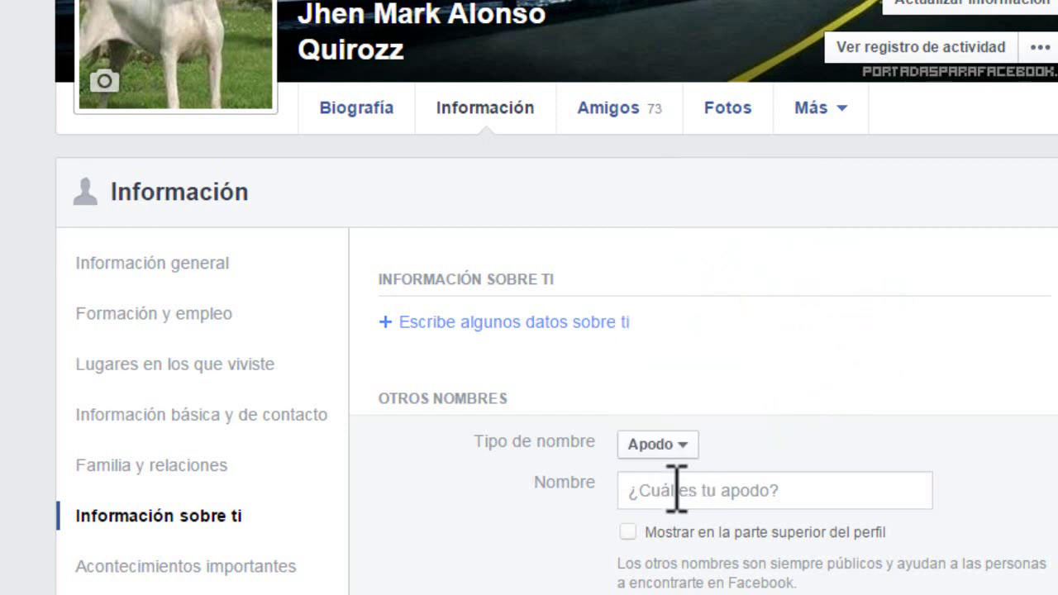
left_click(676, 490)
type("Marquito")
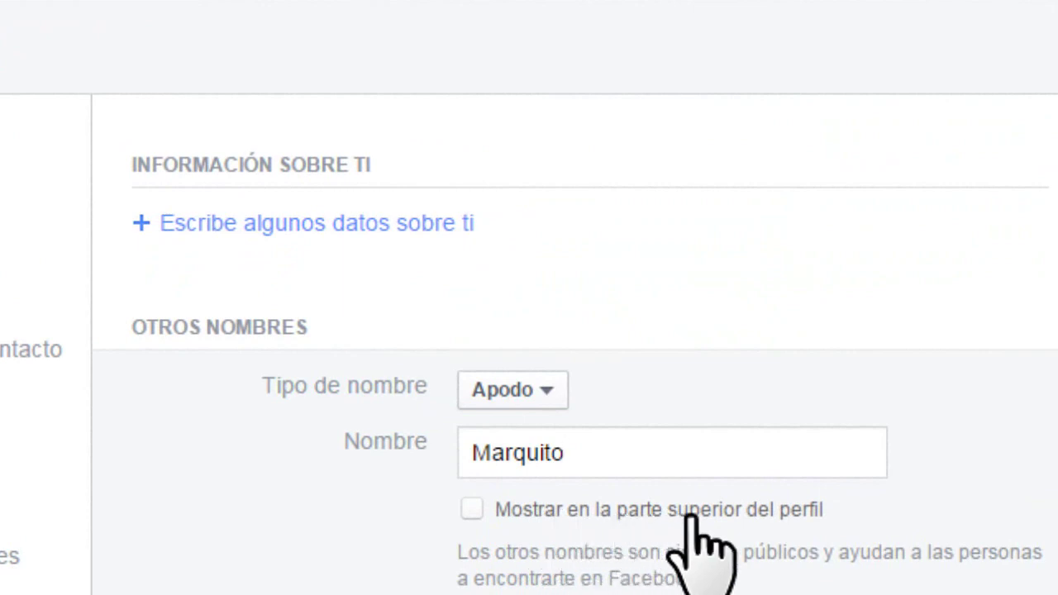
left_click(471, 510)
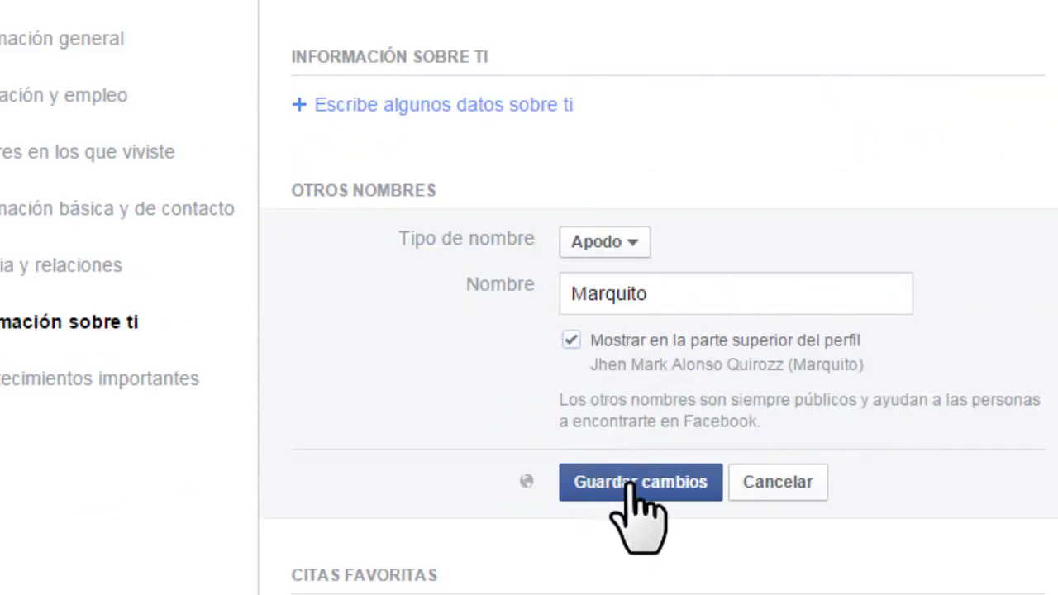
left_click(630, 484)
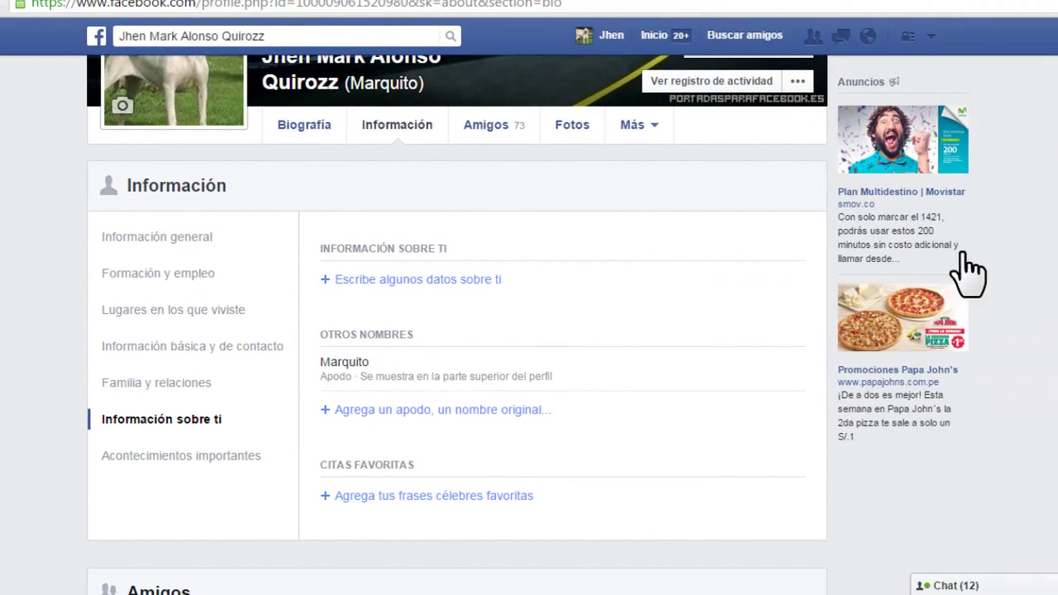
scroll(455, 331, "up", 3)
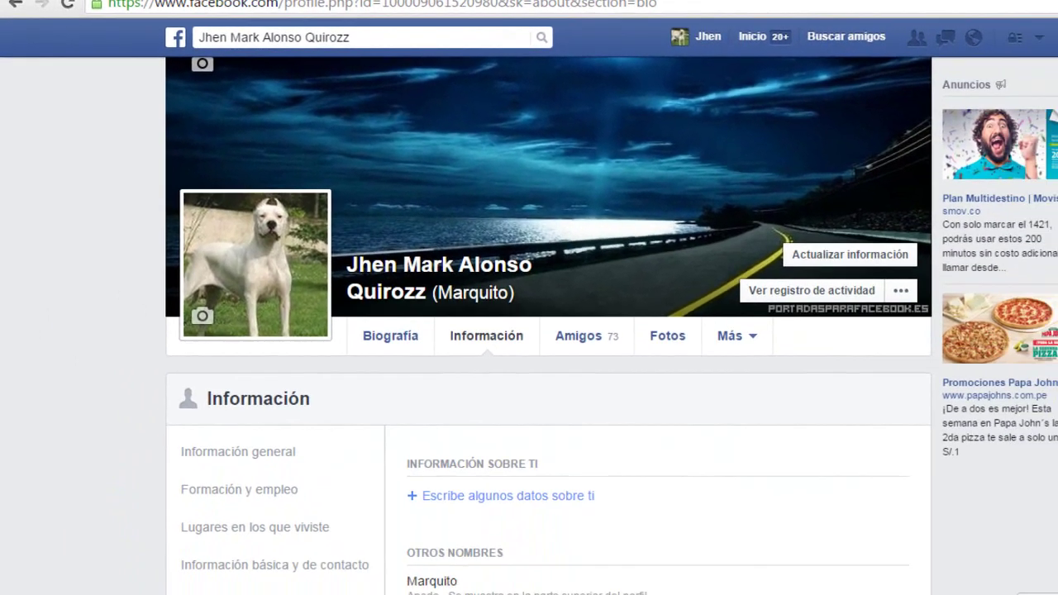
scroll(835, 364, "down", 2)
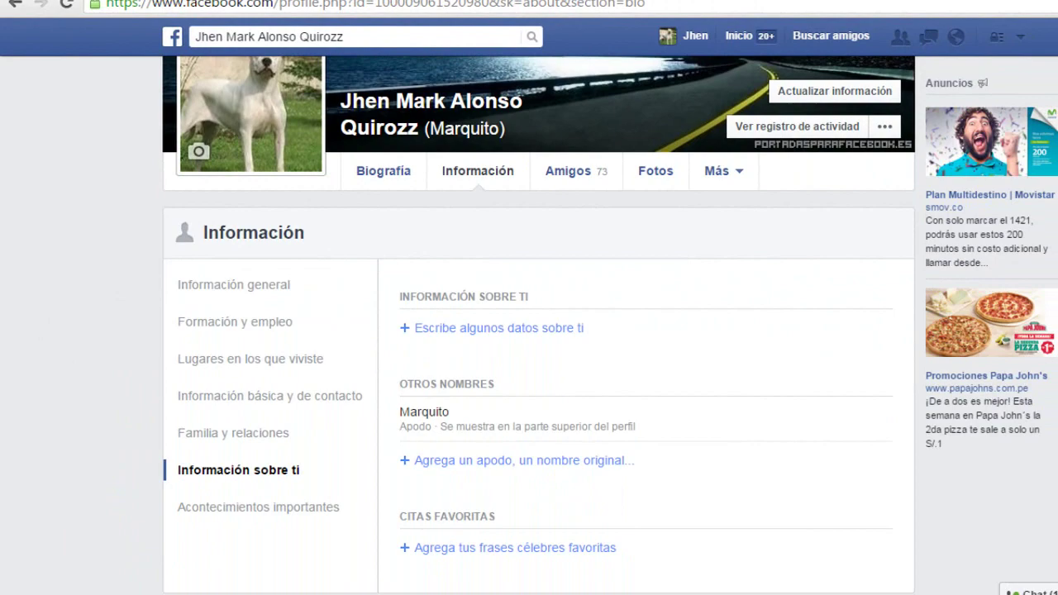
scroll(541, 328, "down", 1)
mouse_move(436, 421)
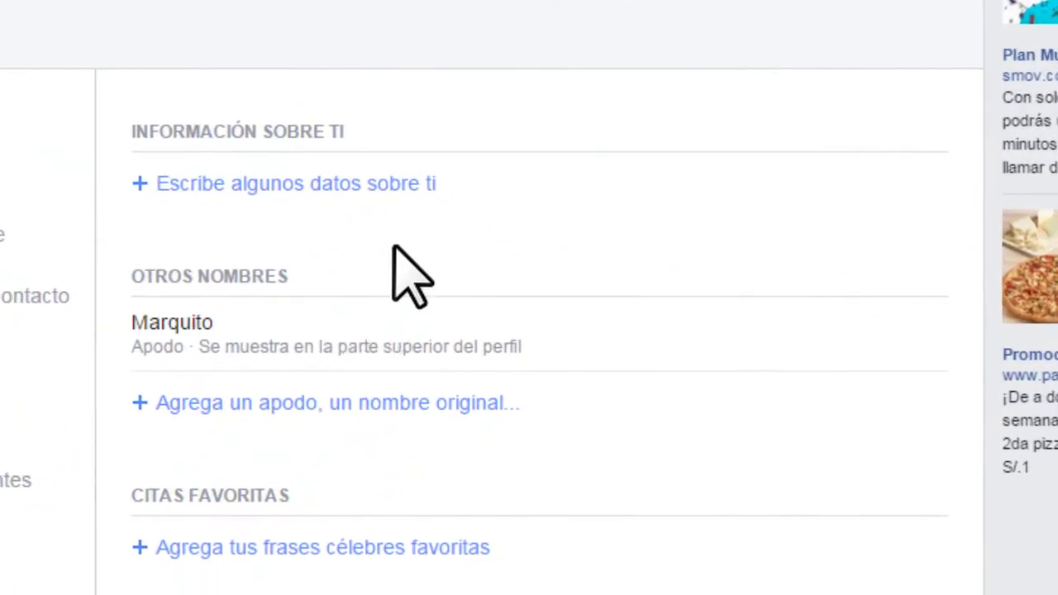
mouse_move(697, 326)
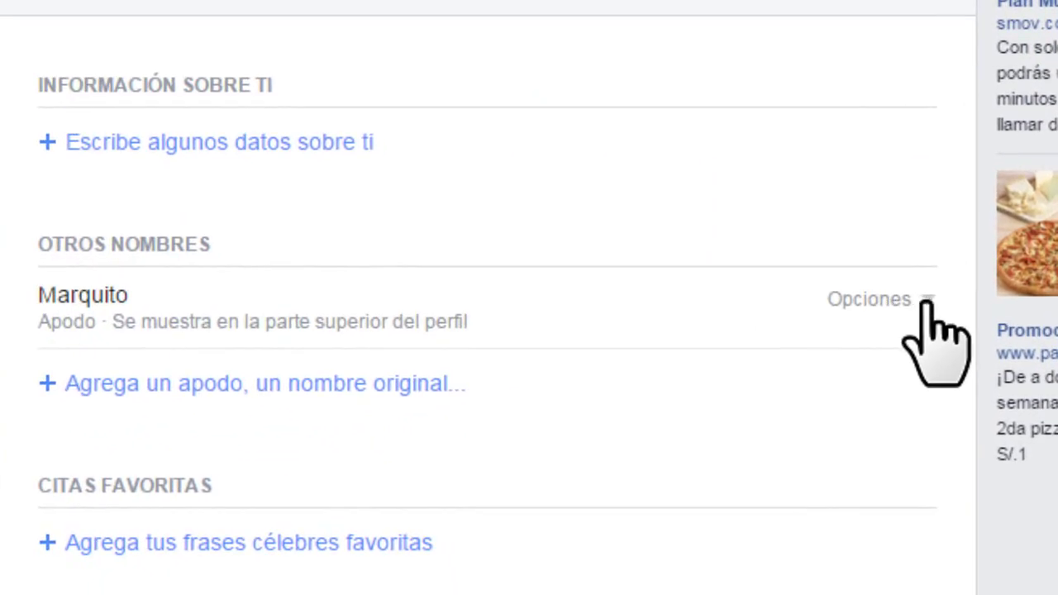
Step: Edit the nickname to add a final 's', save it, and return to the profile timeline
left_click(891, 301)
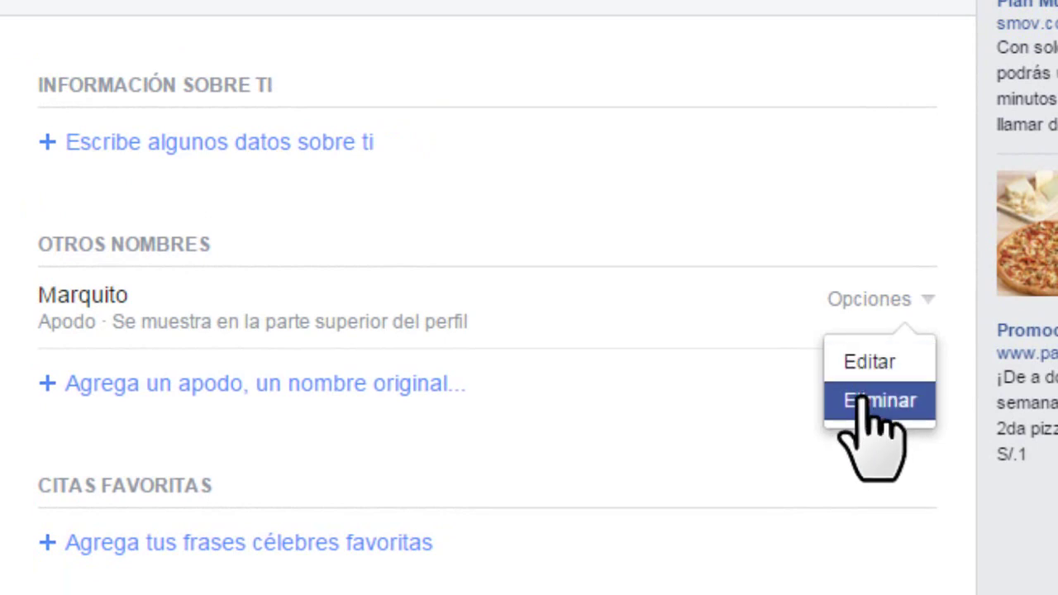
left_click(864, 362)
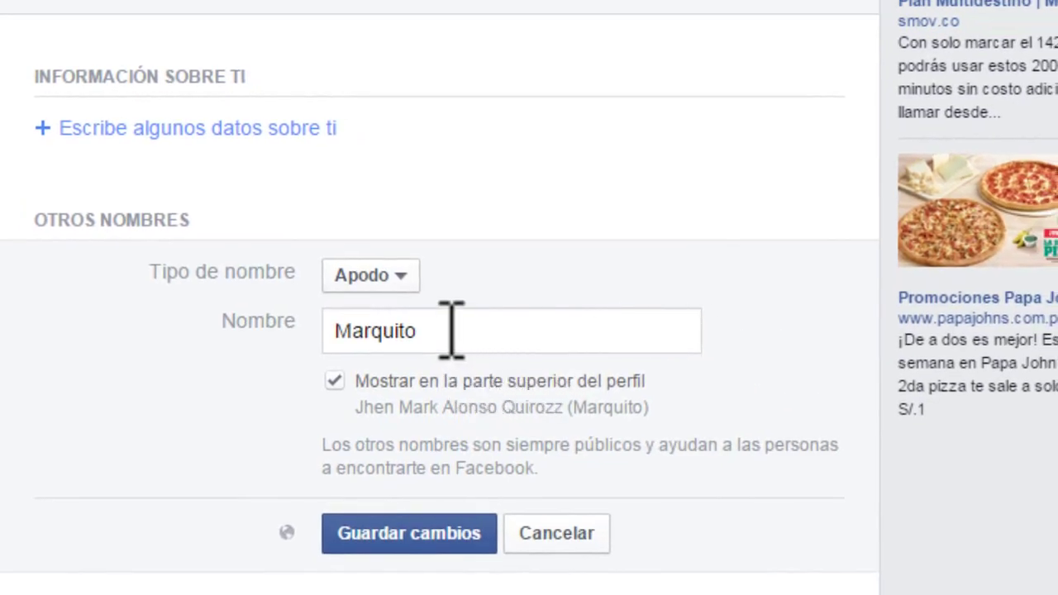
type("s")
left_click(410, 536)
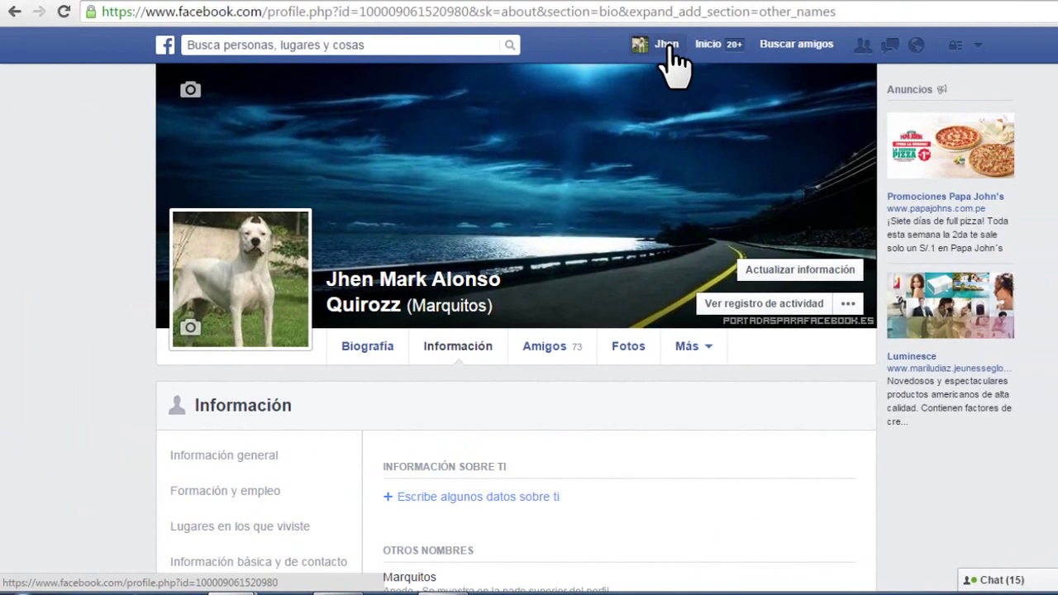
left_click(668, 46)
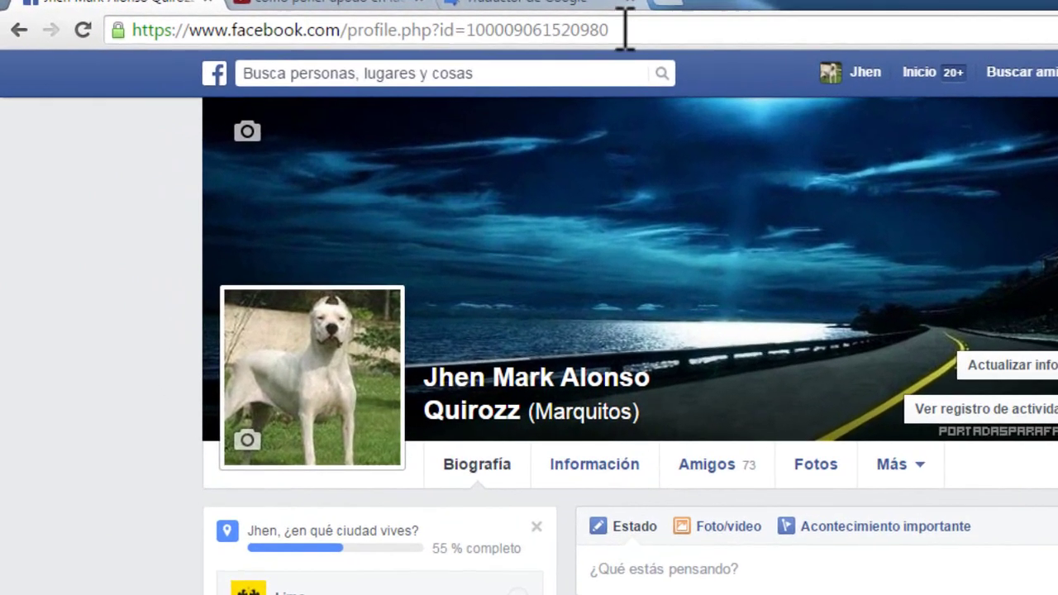
left_click_drag(469, 22, 359, 22)
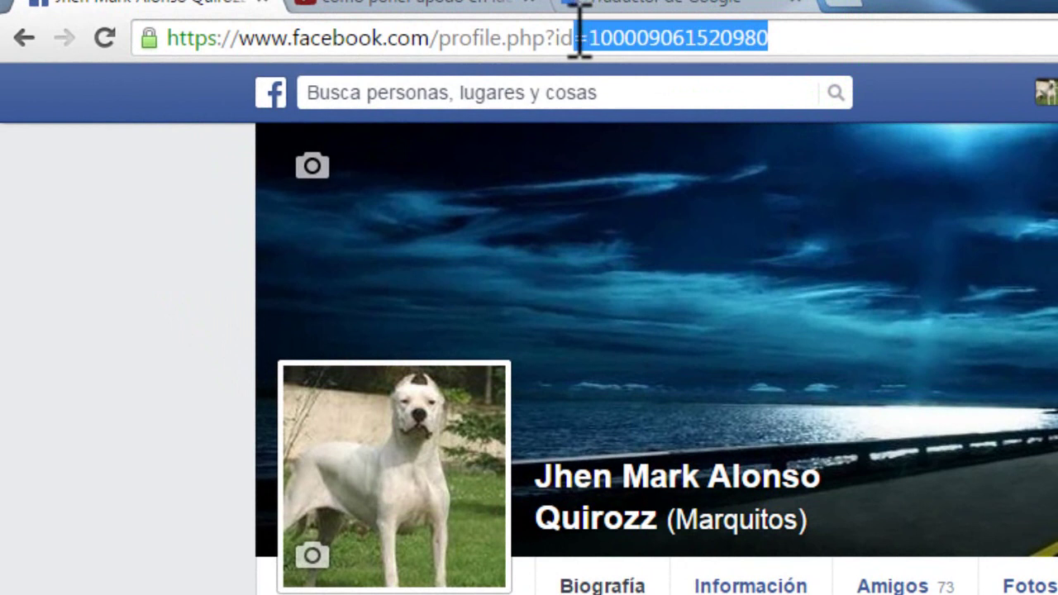
left_click_drag(580, 37, 457, 37)
left_click_drag(775, 38, 482, 37)
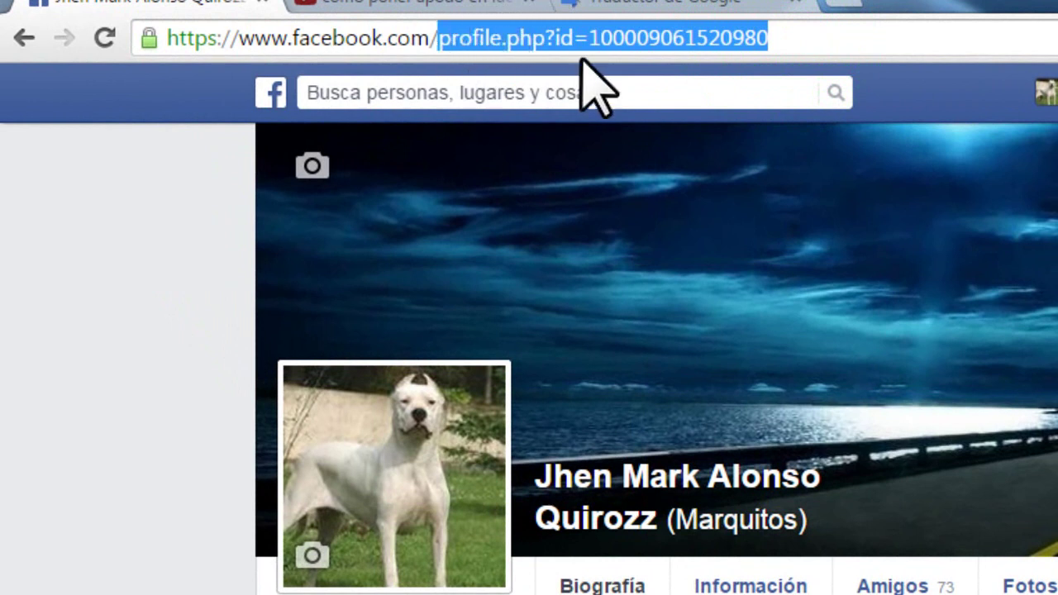
key("BackSpace")
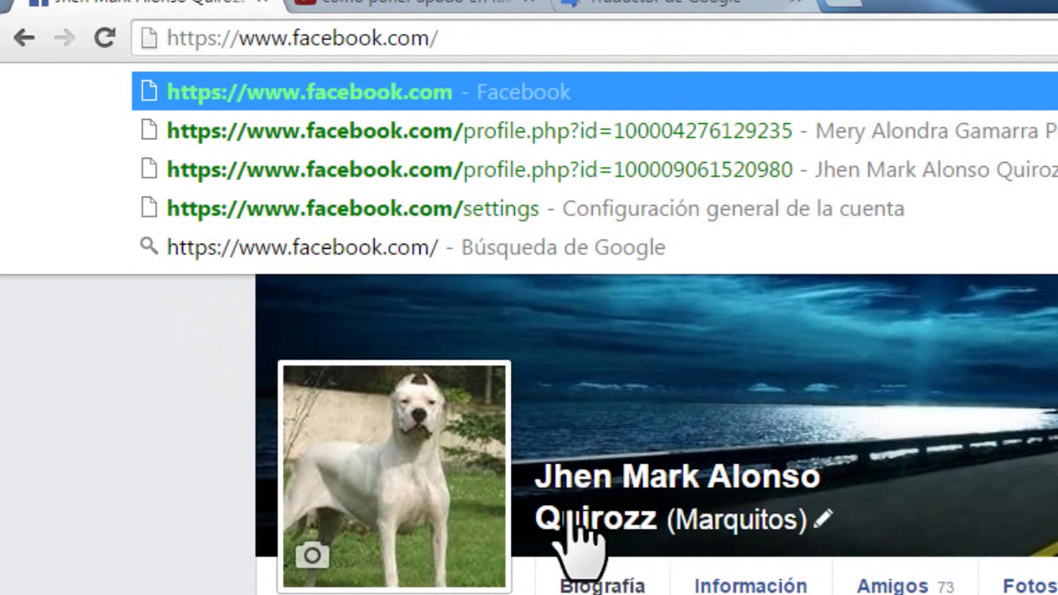
left_click(635, 526)
left_click(104, 37)
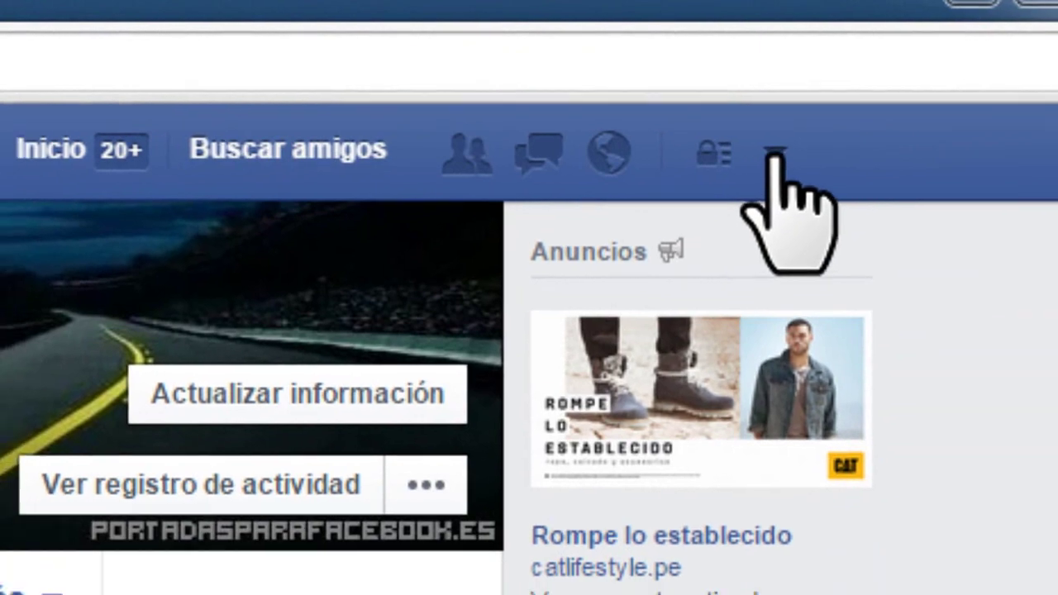
Step: Choose Configuración from the top-bar account dropdown
left_click(769, 156)
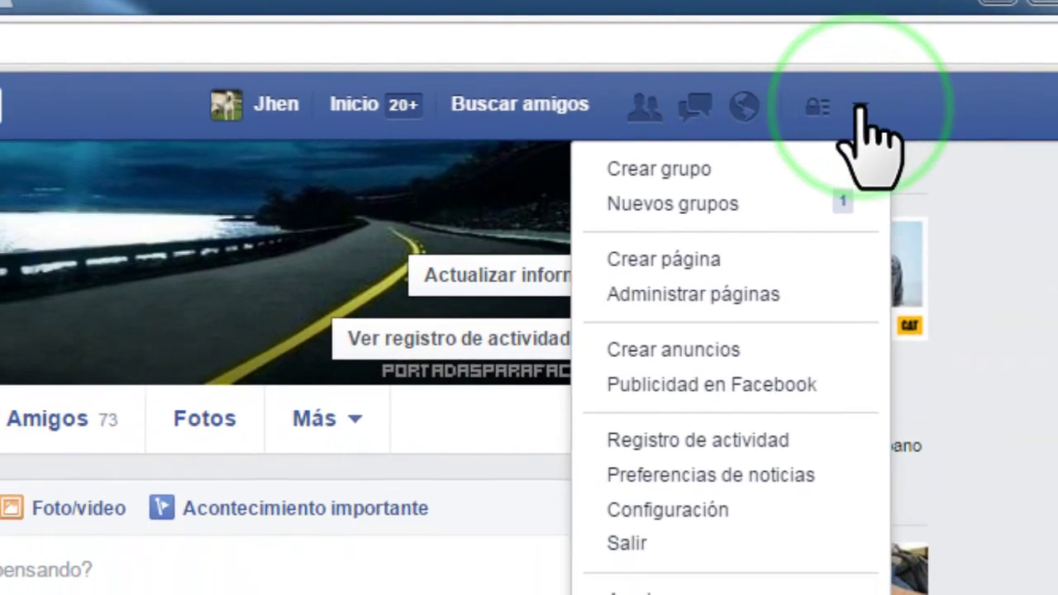
left_click(695, 510)
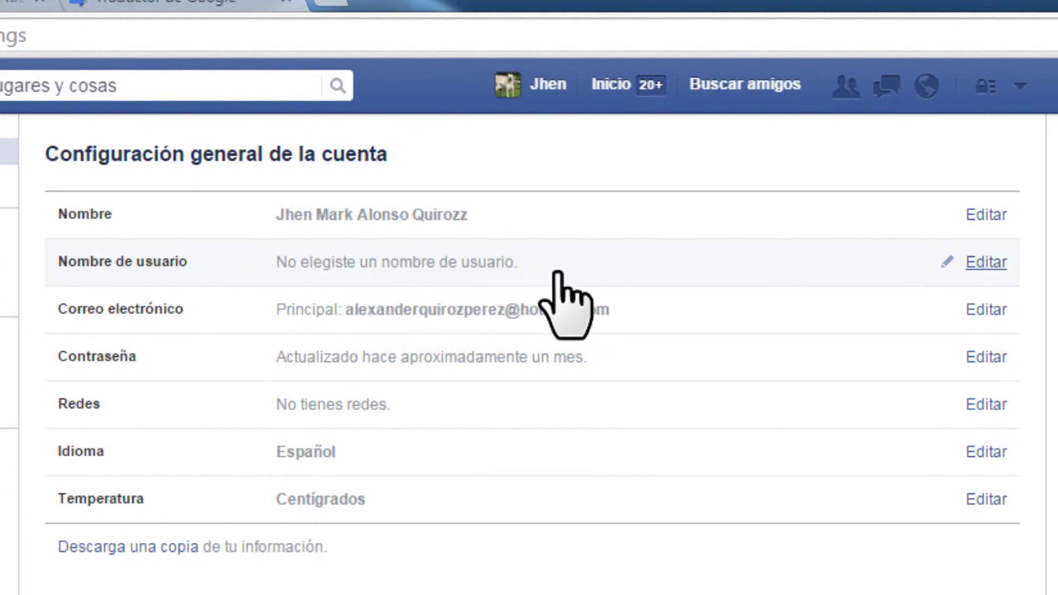
Step: Enter a new username, reworking the nickname-based version into one built from the surnames
left_click(977, 263)
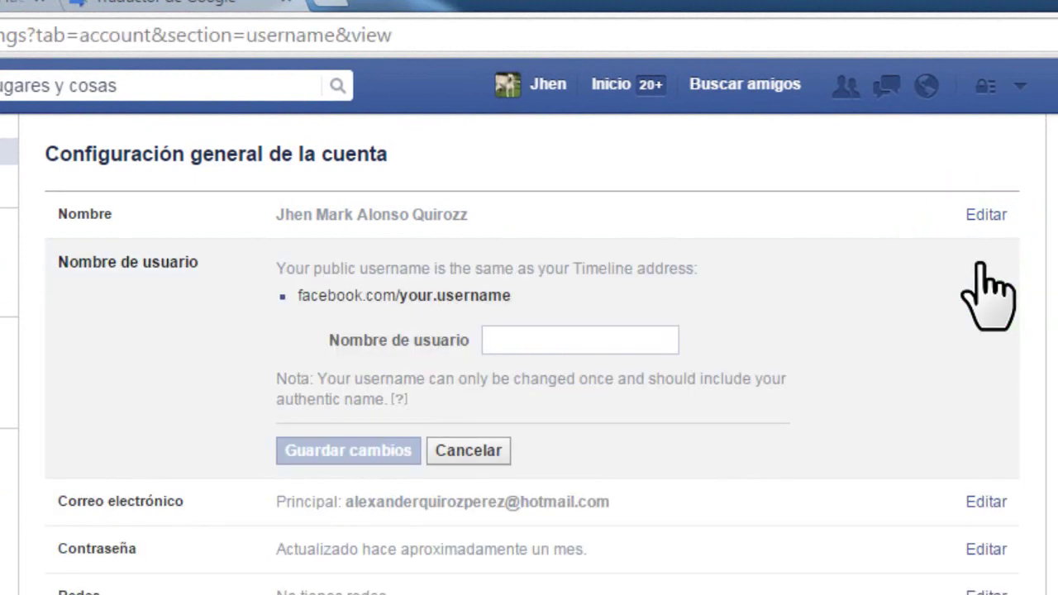
left_click(556, 339)
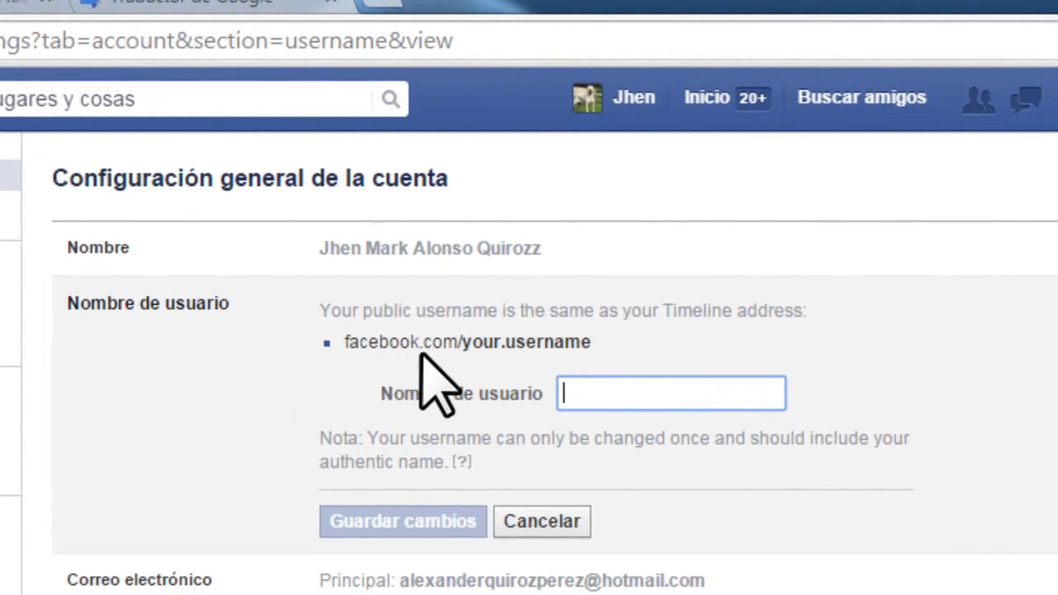
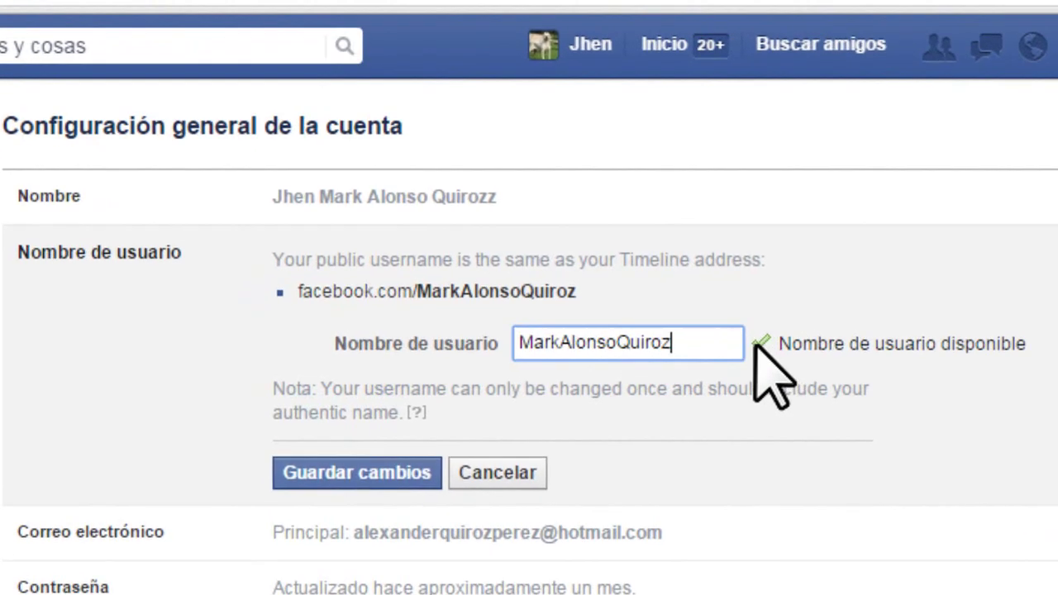
Step: Save the username, re-entering the account password after an incorrect first attempt
left_click(357, 477)
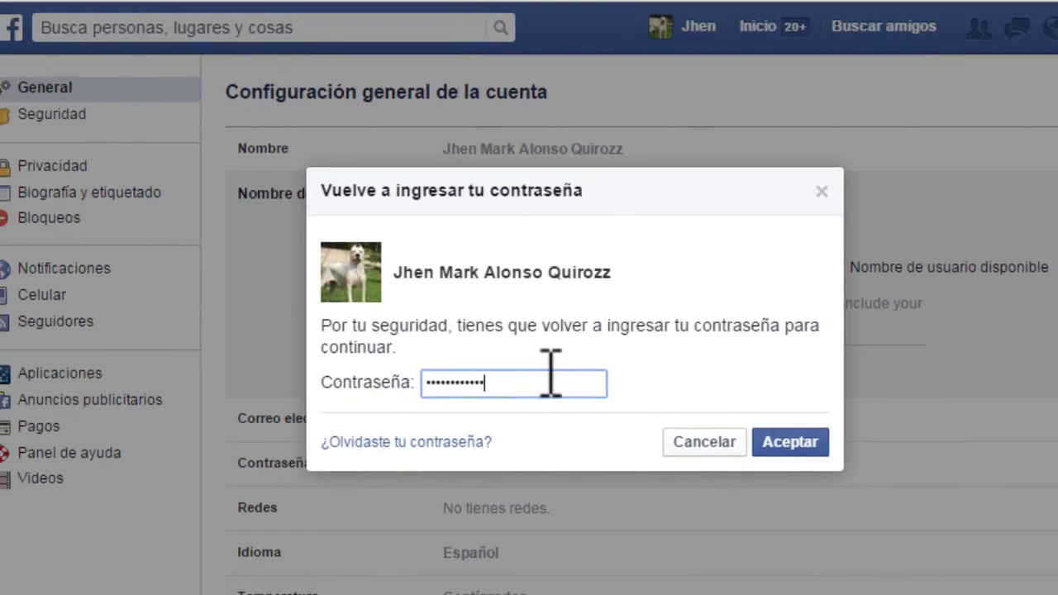
left_click(790, 443)
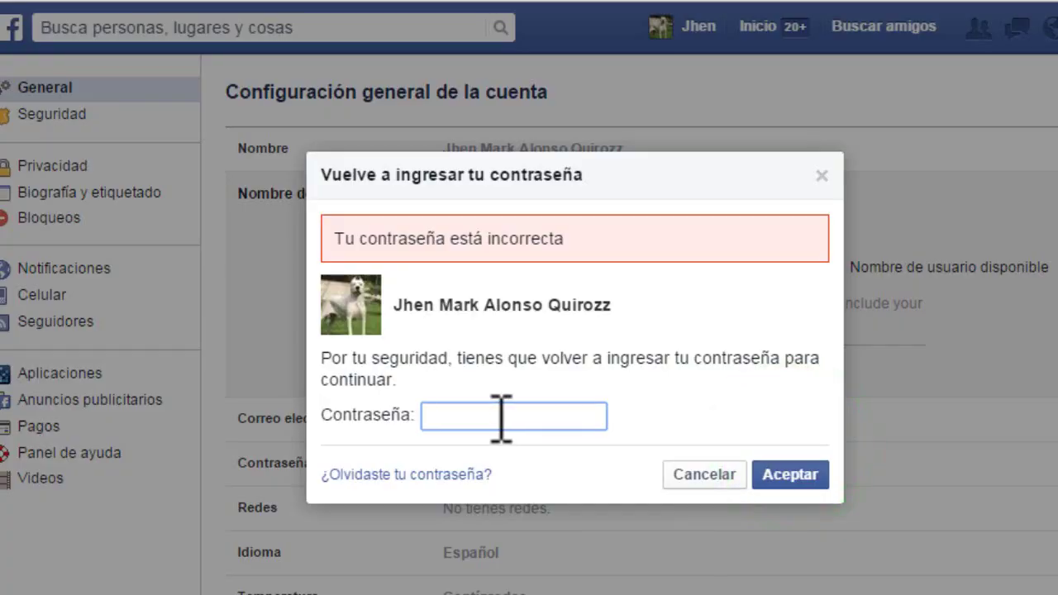
left_click(501, 415)
left_click(792, 474)
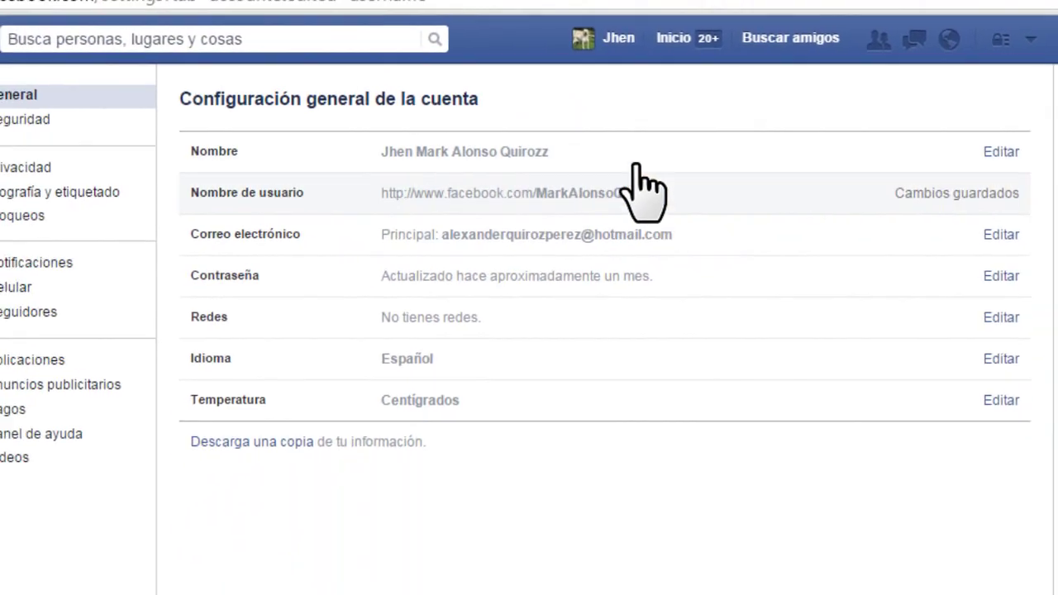
Step: Open the profile and check that its web address now ends in the new username
left_click(617, 38)
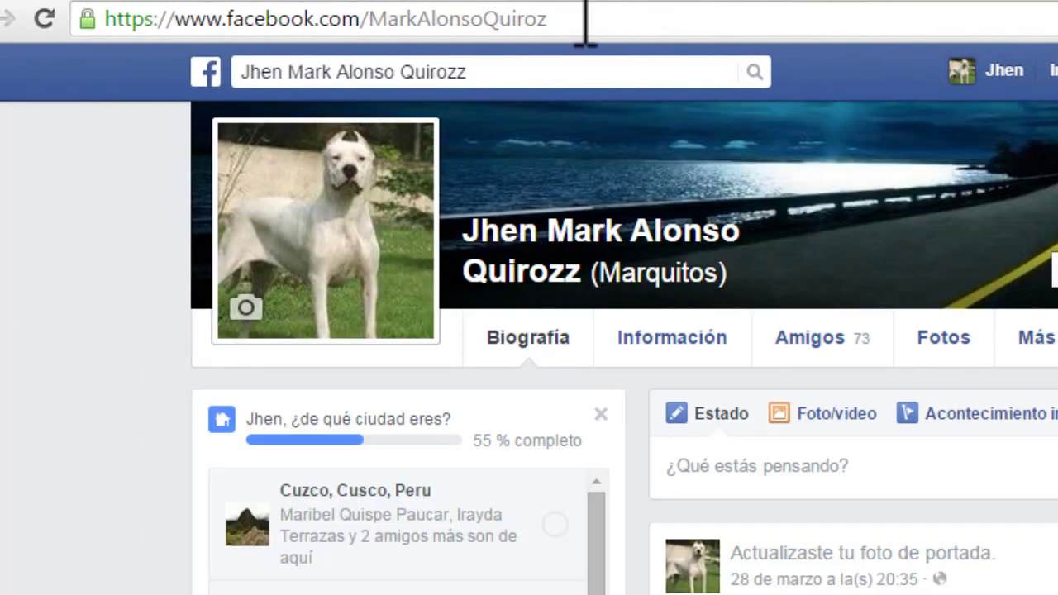
left_click_drag(585, 25, 369, 19)
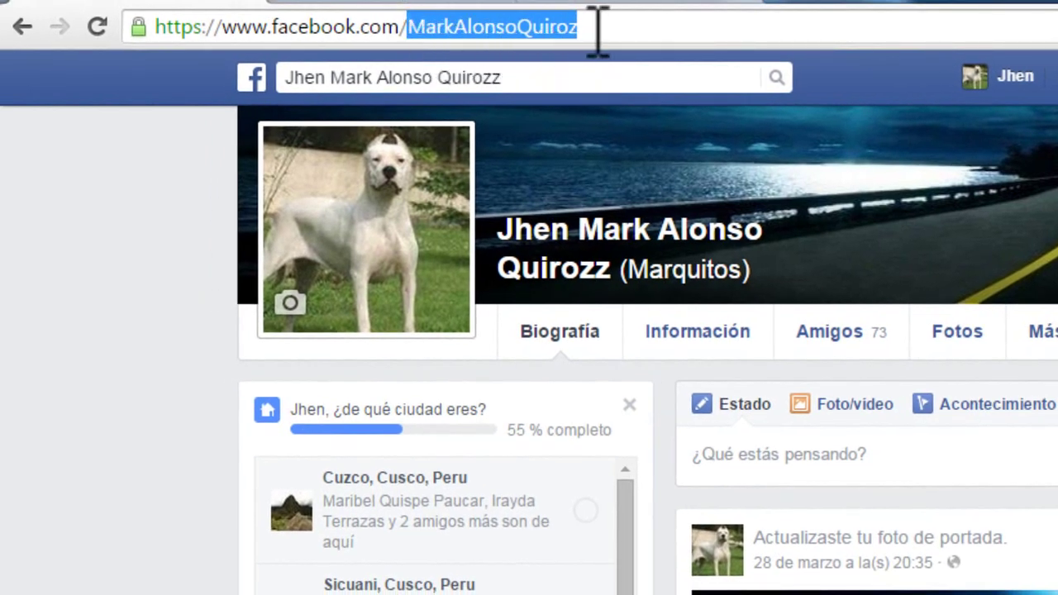
left_click(597, 28)
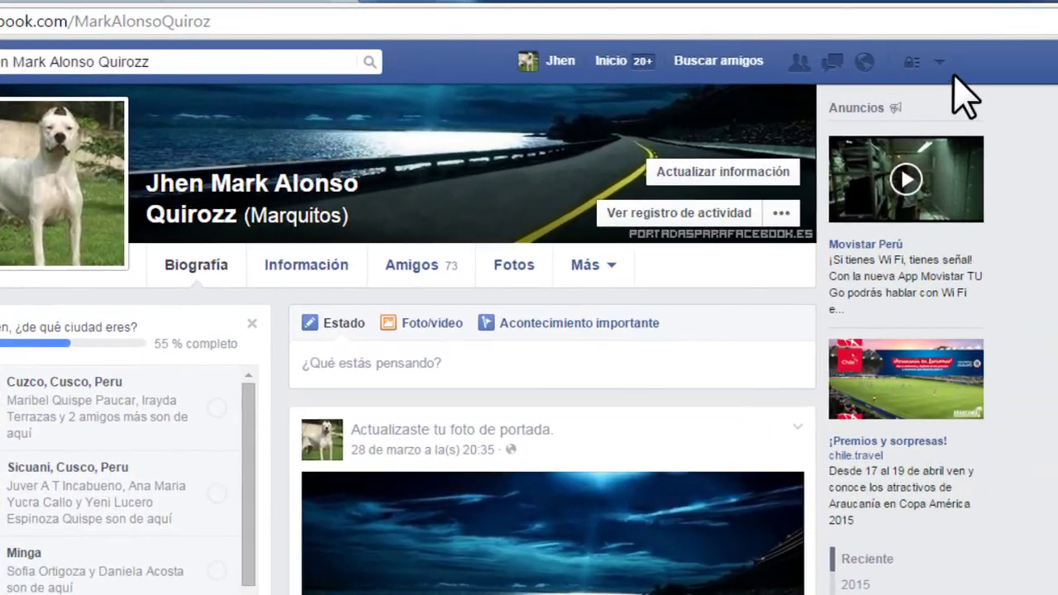
left_click(1057, 77)
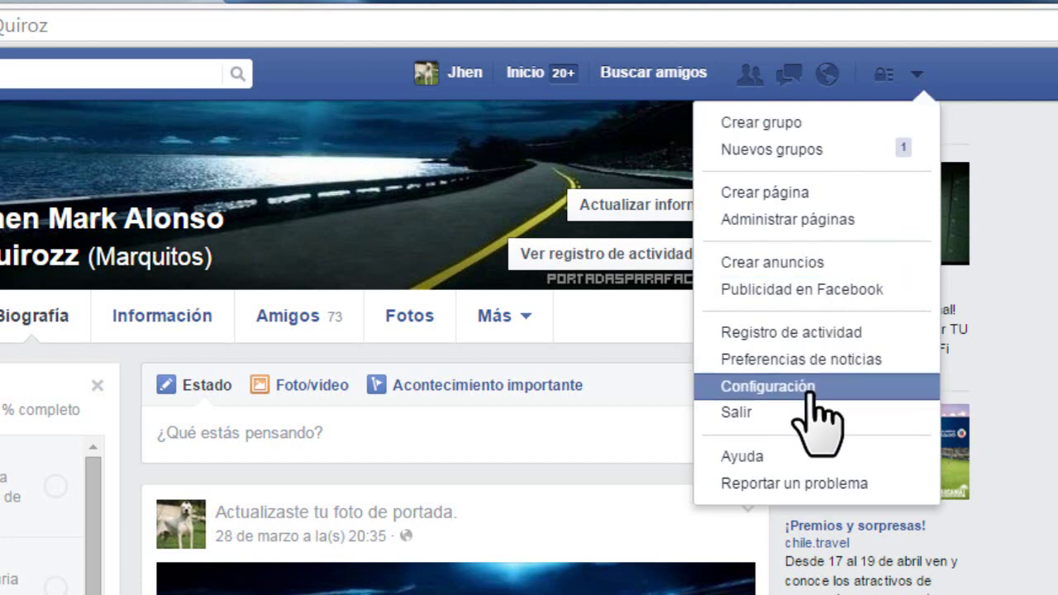
left_click(778, 387)
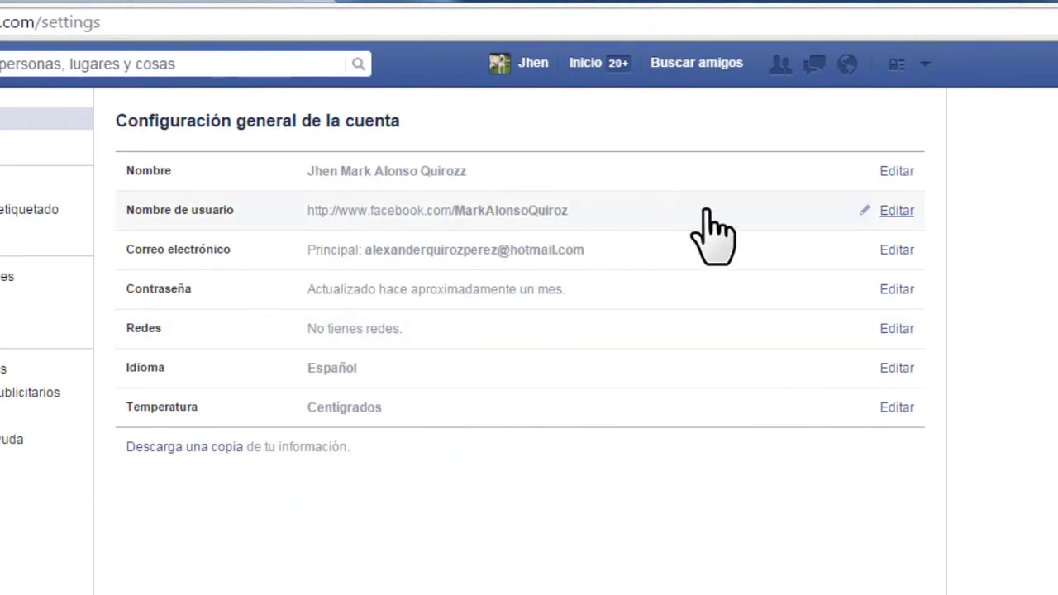
left_click(898, 212)
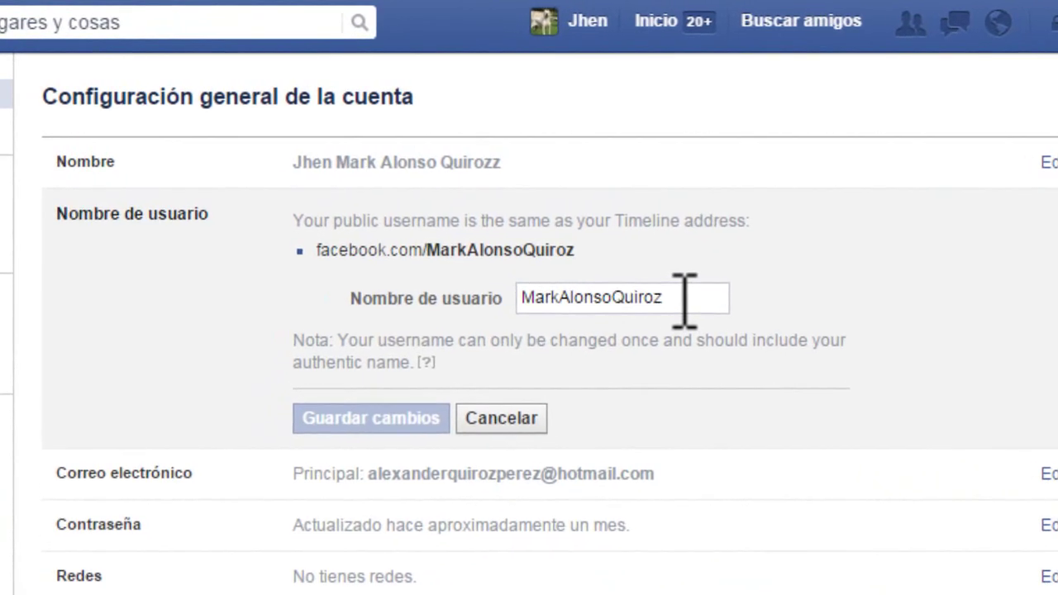
left_click(683, 300)
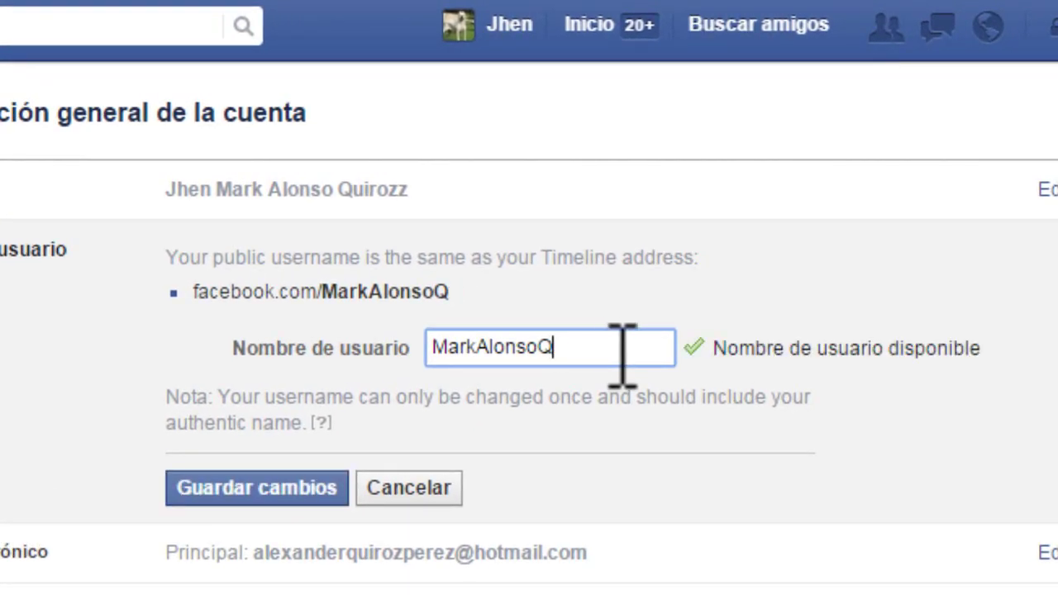
left_click(259, 490)
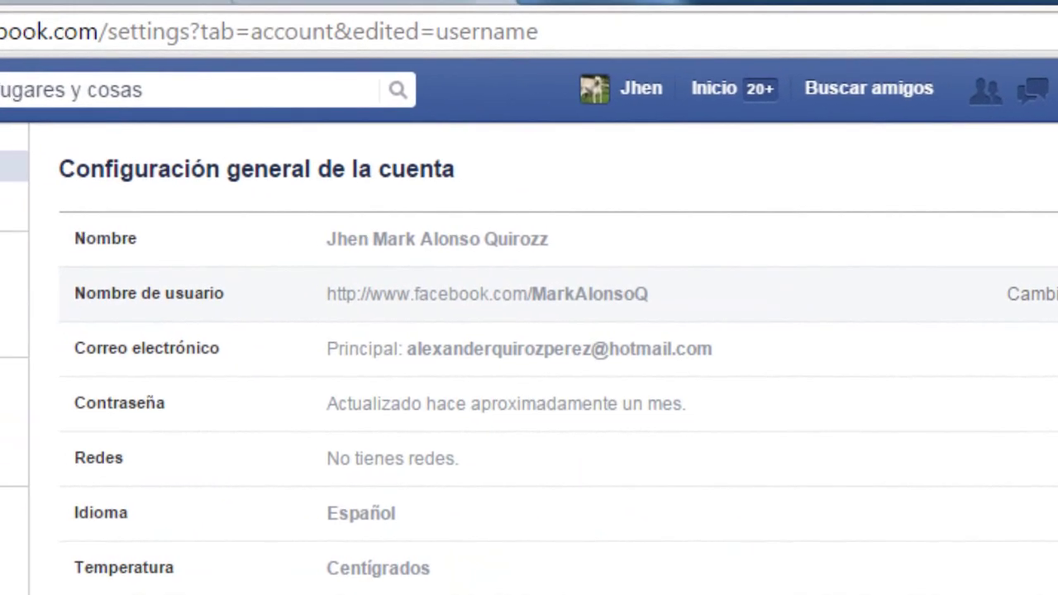
left_click(633, 86)
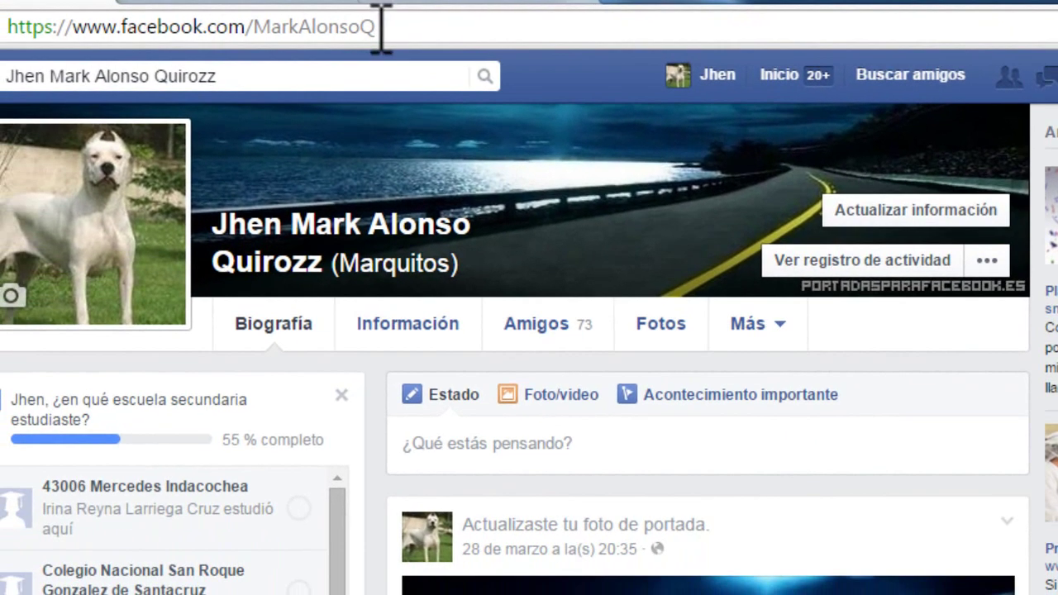
mouse_move(381, 27)
left_mouse_down()
mouse_move(259, 27)
mouse_move(388, 26)
left_mouse_up()
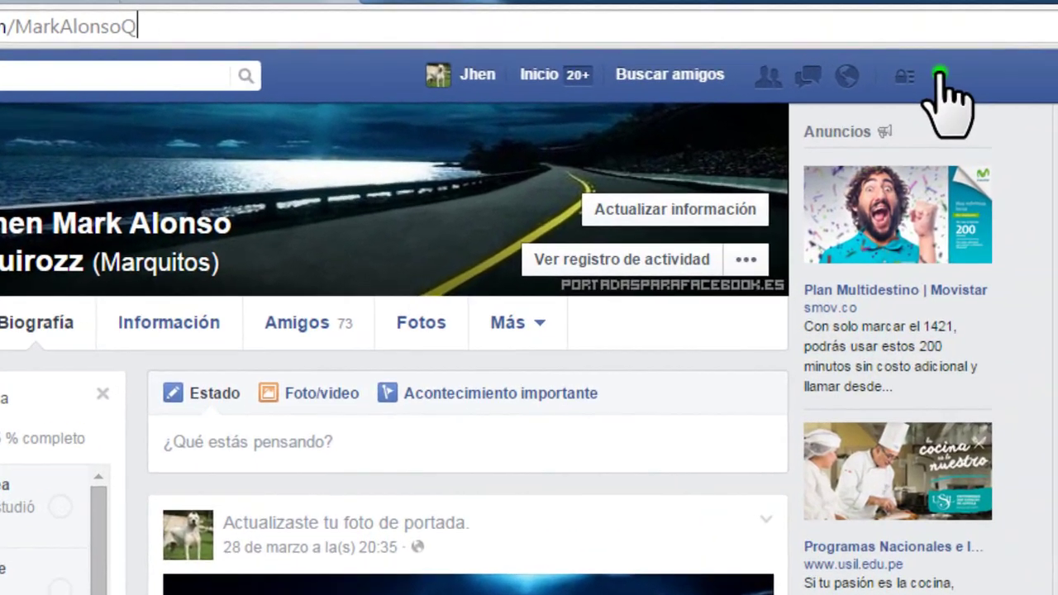
left_click(956, 64)
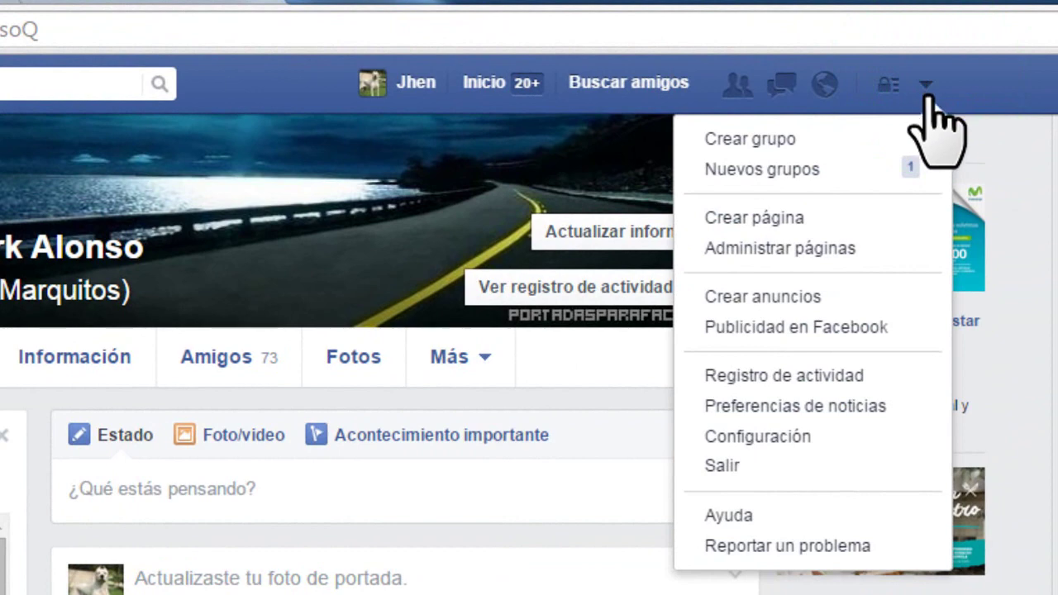
left_click(803, 445)
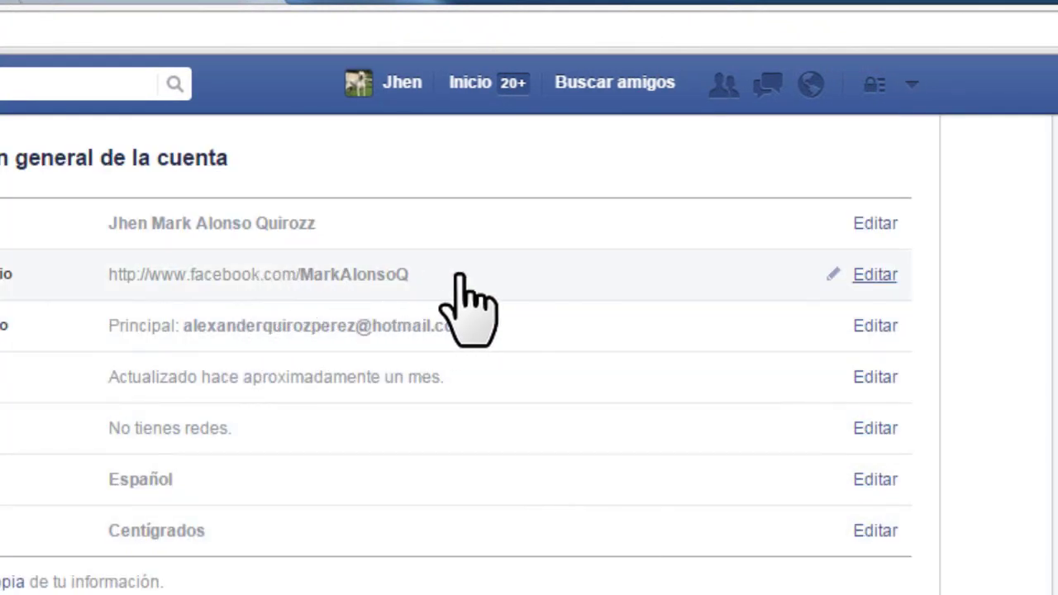
left_click(874, 275)
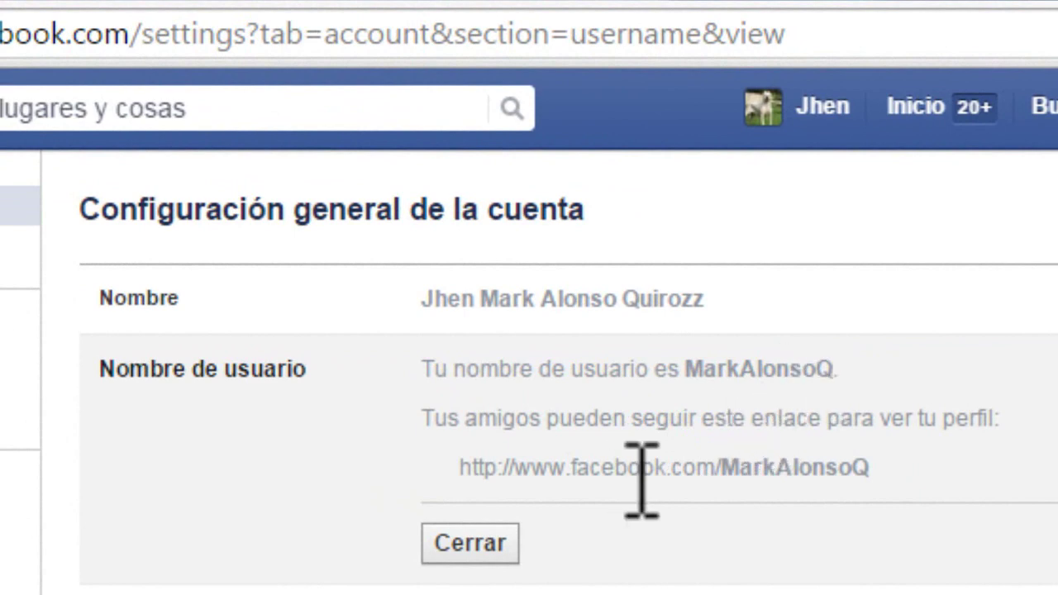
left_click(964, 421)
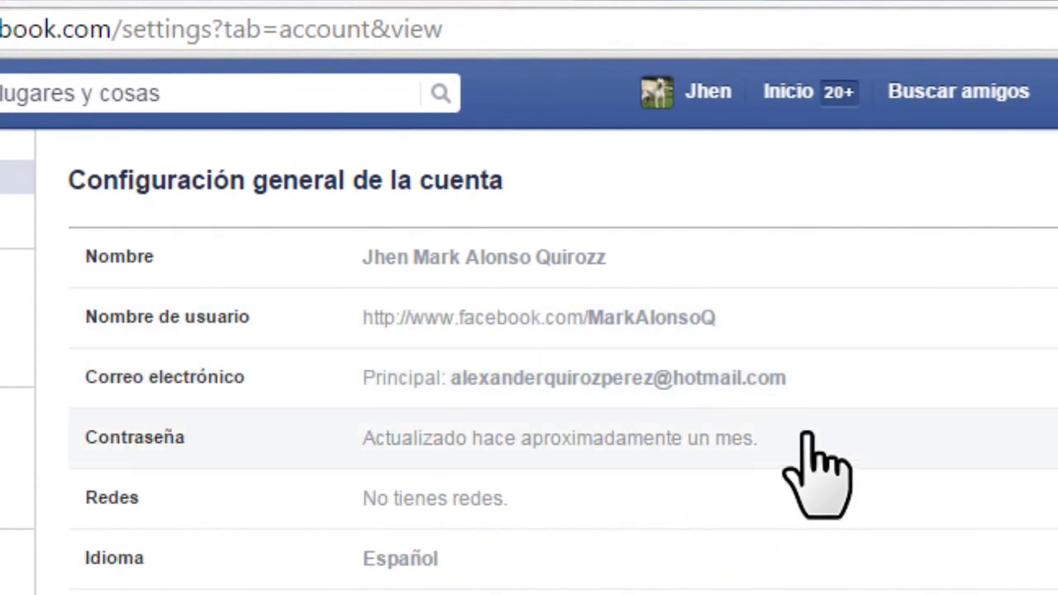
left_click(694, 93)
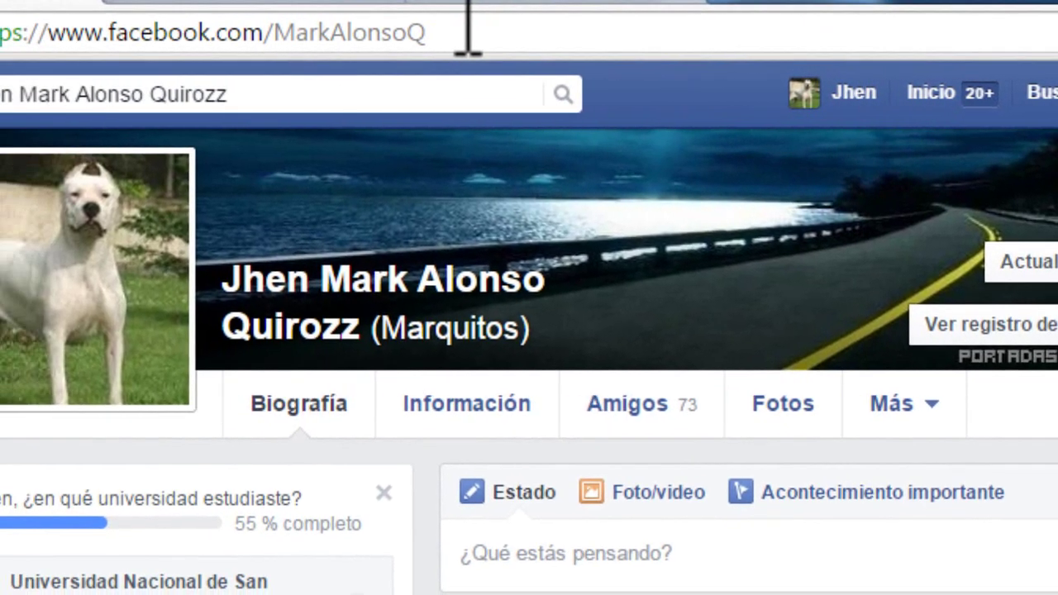
left_click(349, 31)
left_click_drag(627, 35, 455, 50)
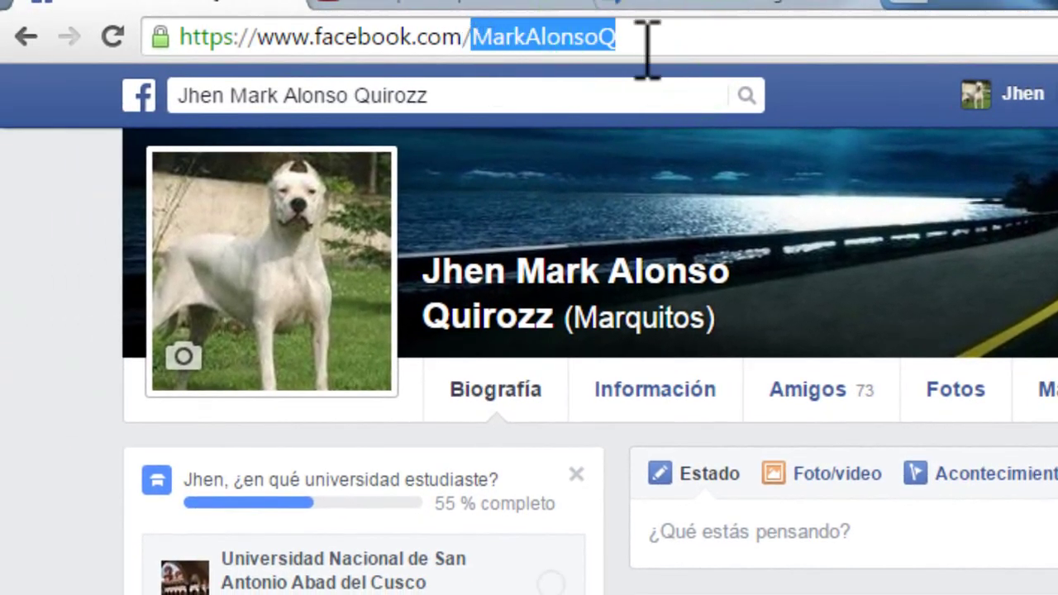
left_click(664, 37)
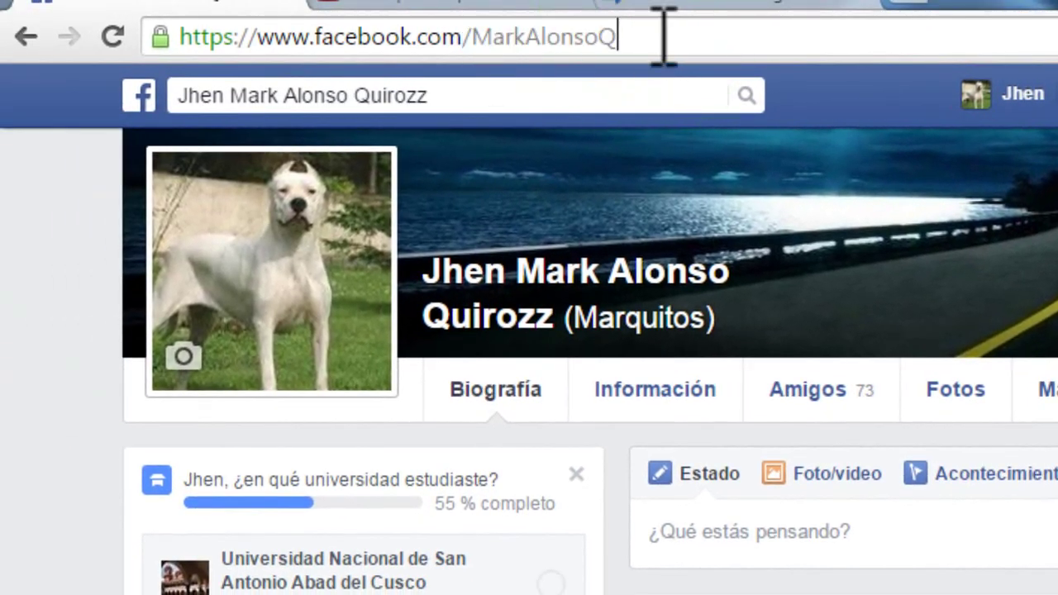